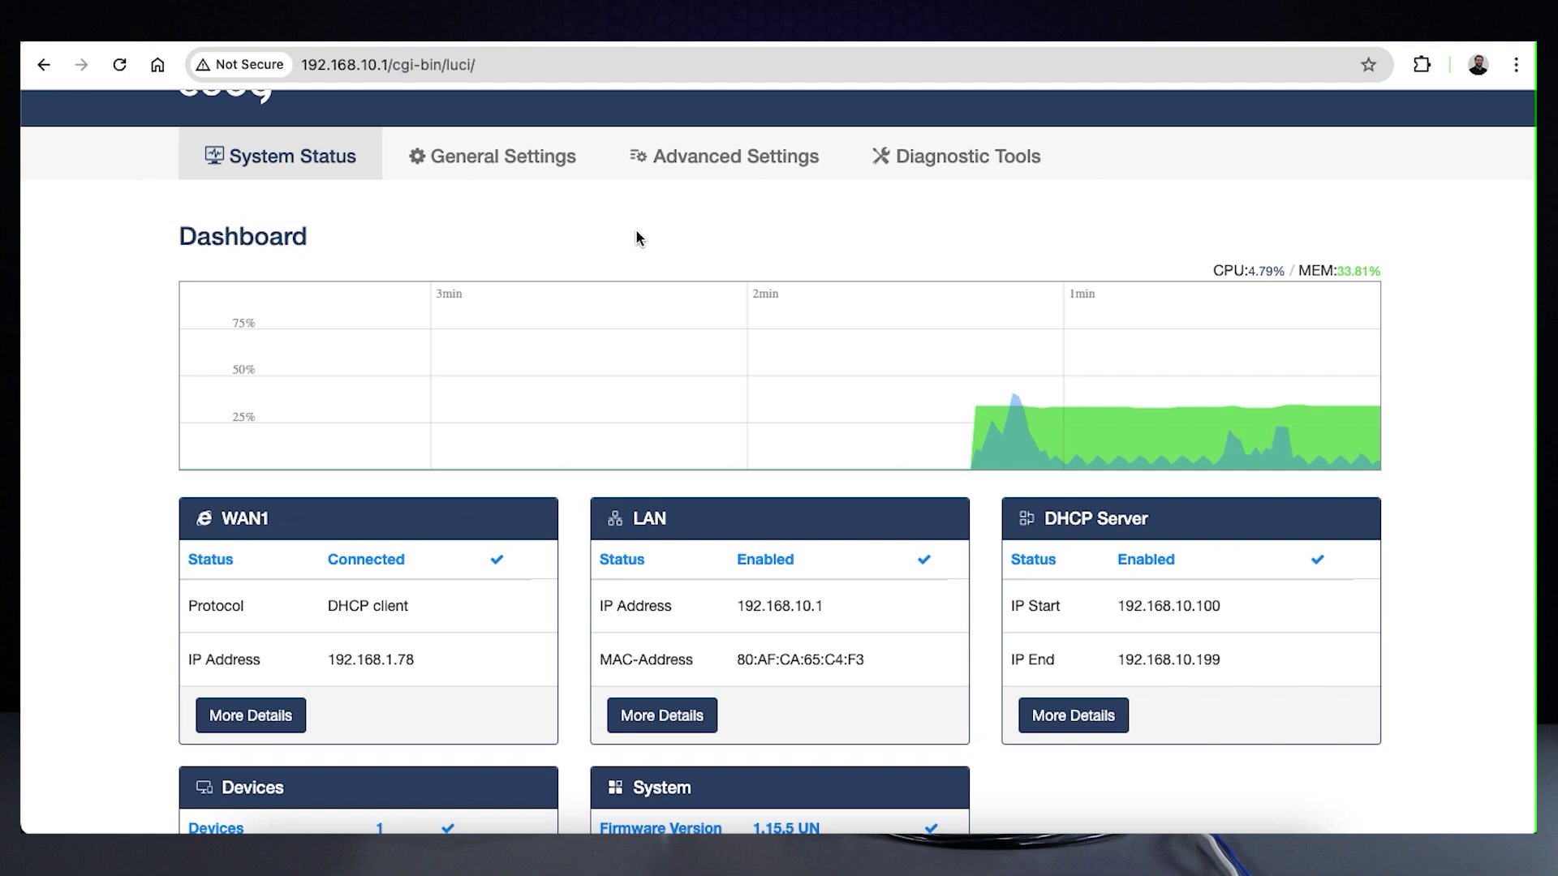
Step: Under WAN Mode, make port 2 a second WAN port and apply the new port layout
click(522, 162)
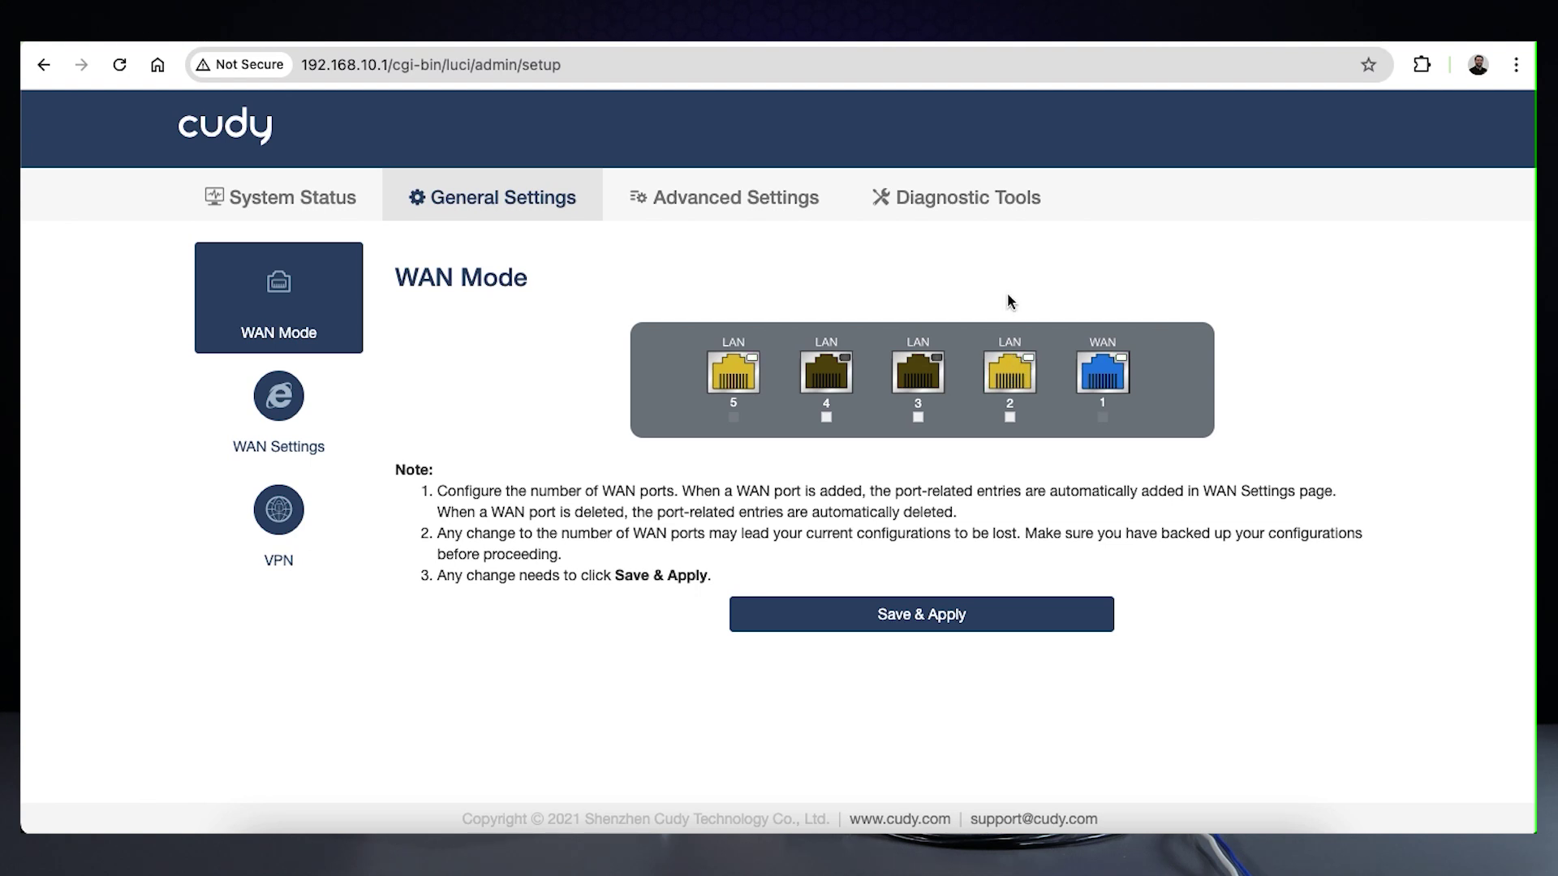
click(1010, 378)
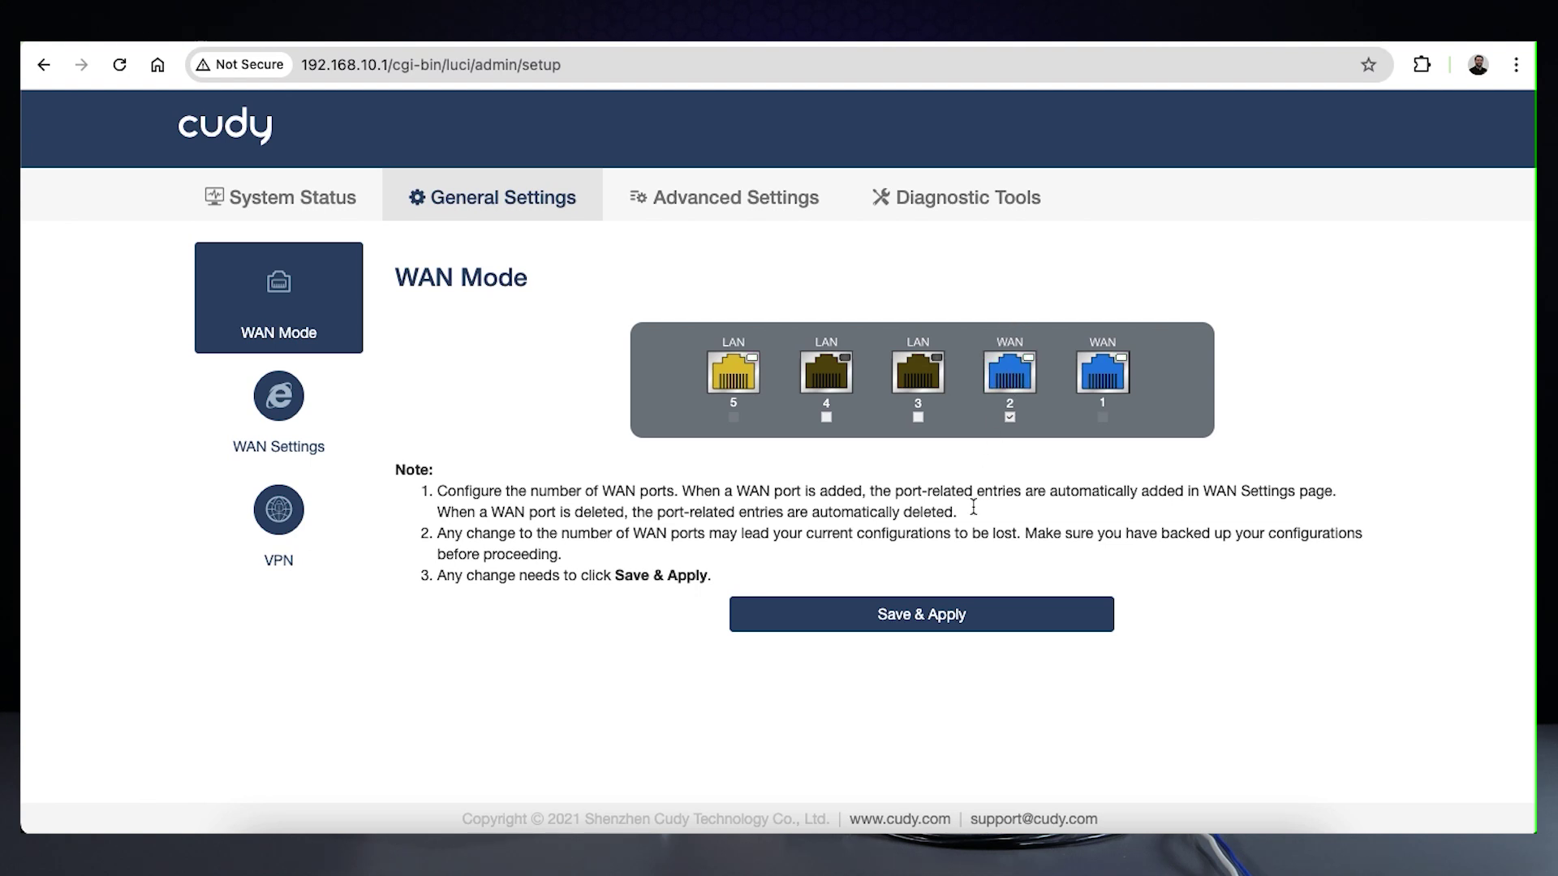
click(939, 619)
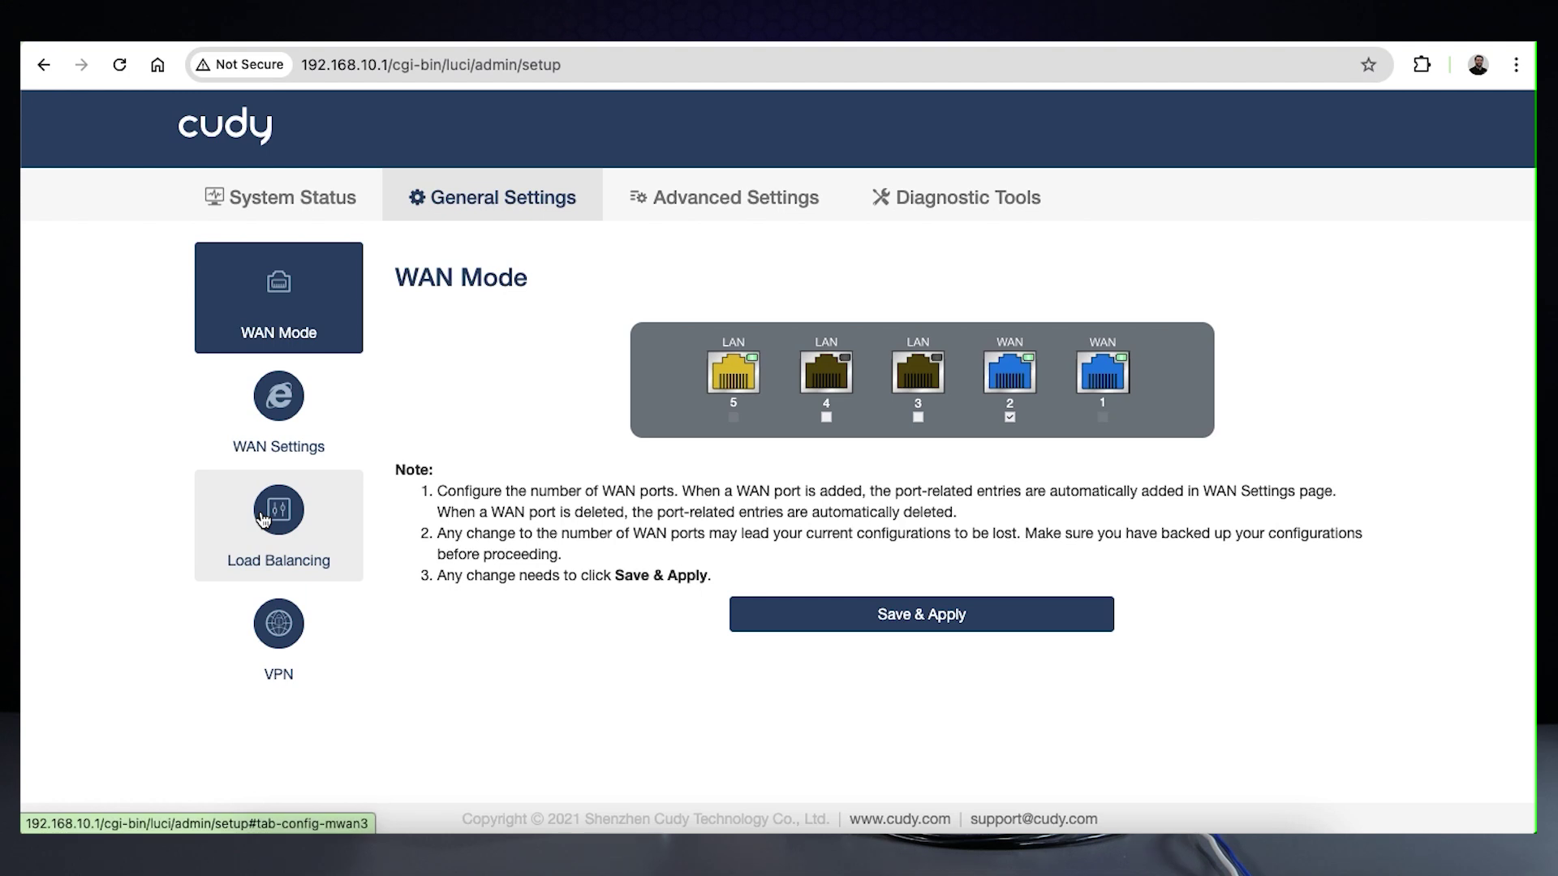
Step: Show WAN2's connection settings, which use PPPoE and report Connected
click(281, 408)
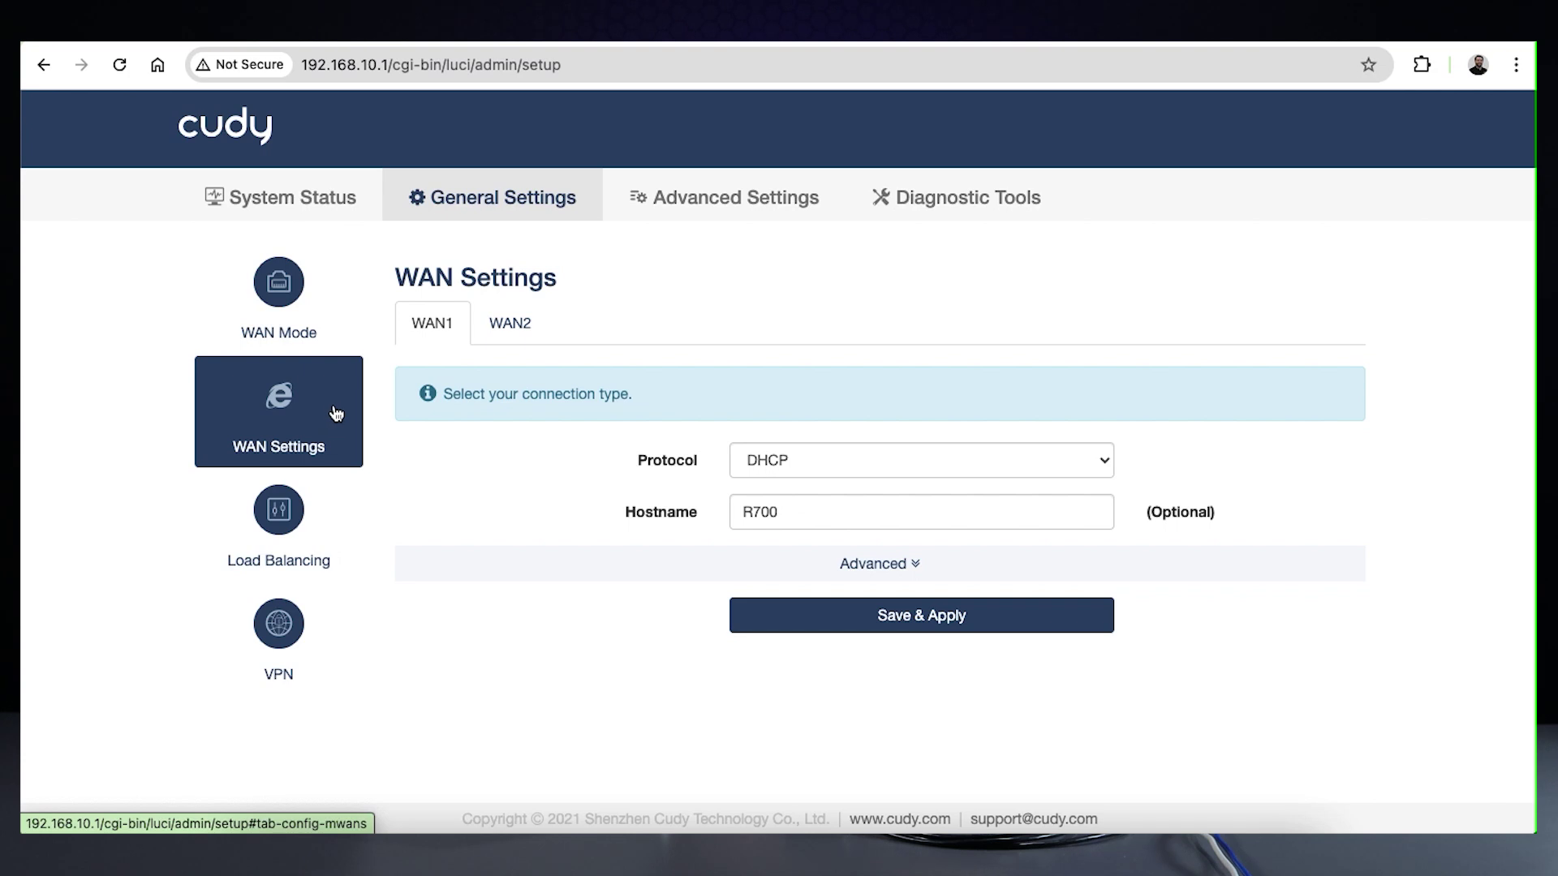
click(505, 333)
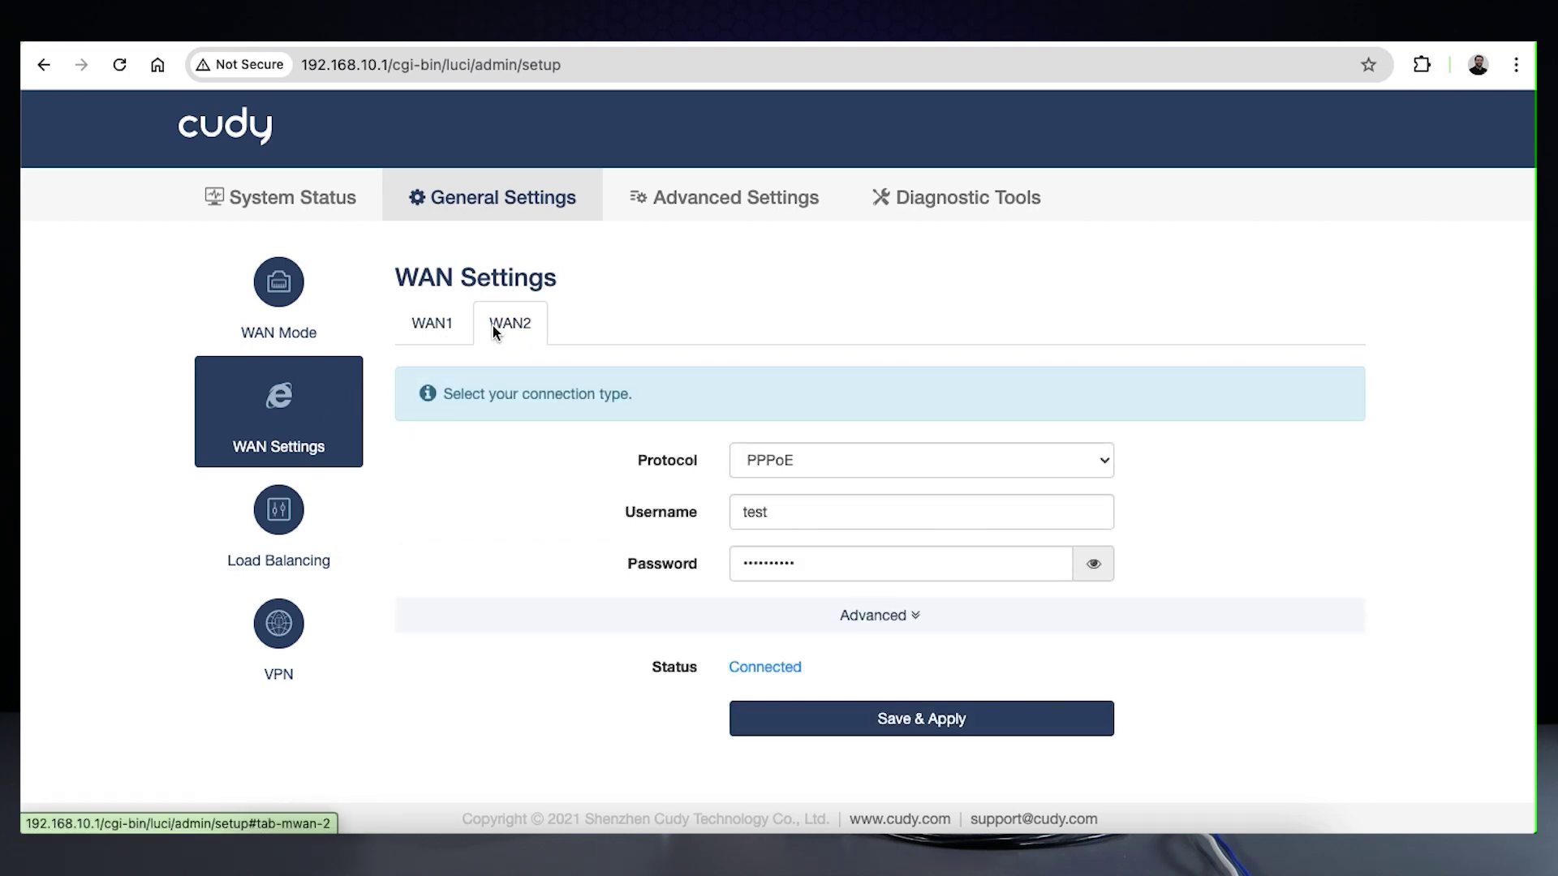
Step: Open the Load Balancing page showing WAN1 and WAN2 with ping interval 10, down 5, up 1
click(291, 523)
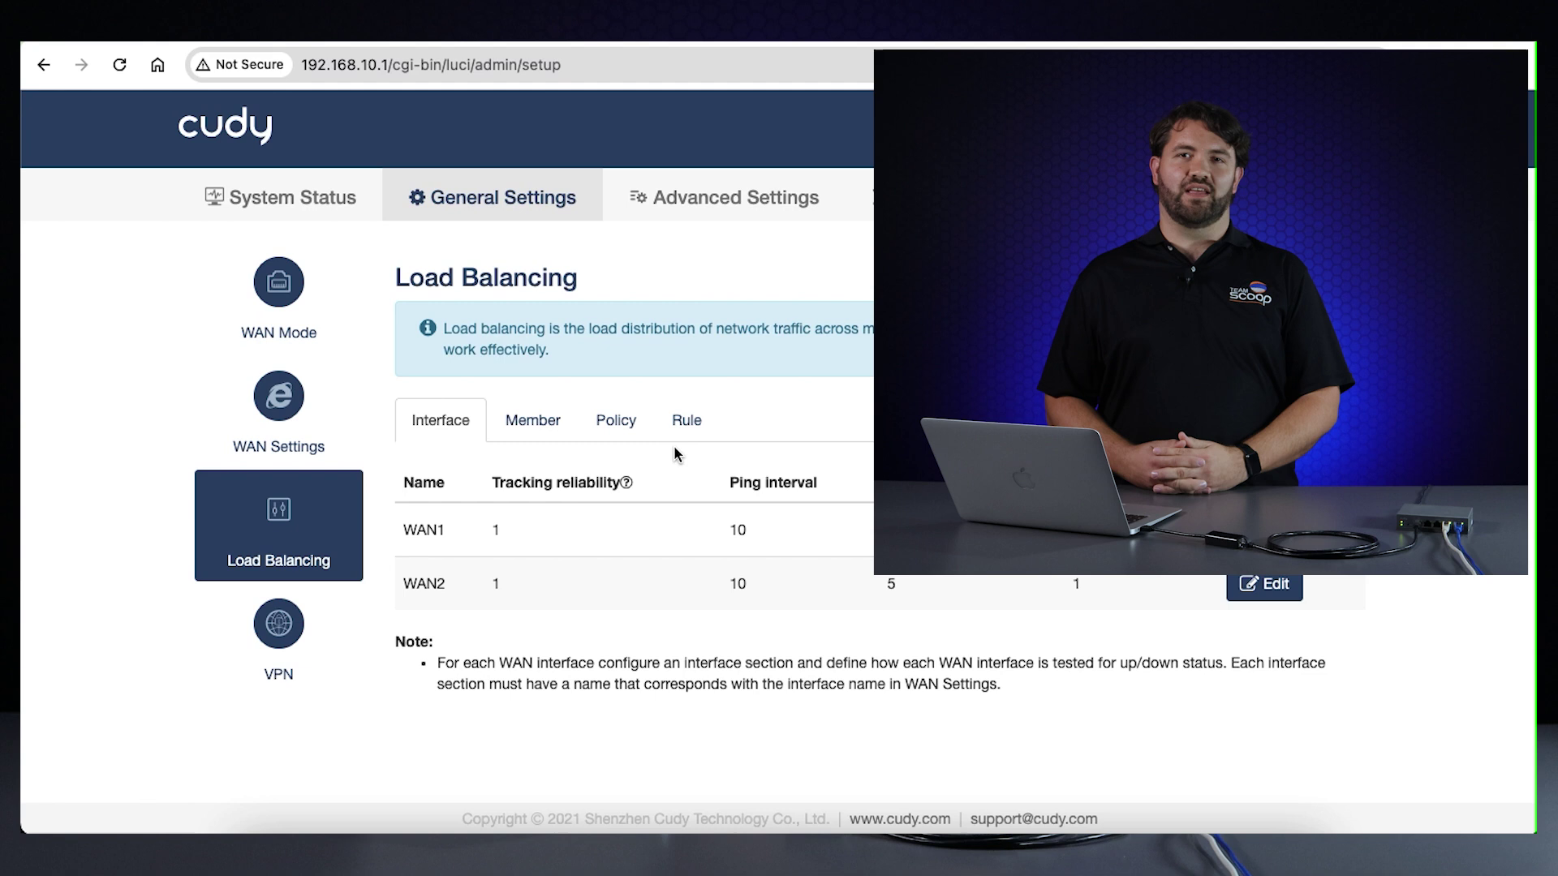
Step: Inspect the WAN2 member entry unchanged, then list the Balanced policy using WAN1_M1_W3 and WAN2_M1_W3
click(562, 429)
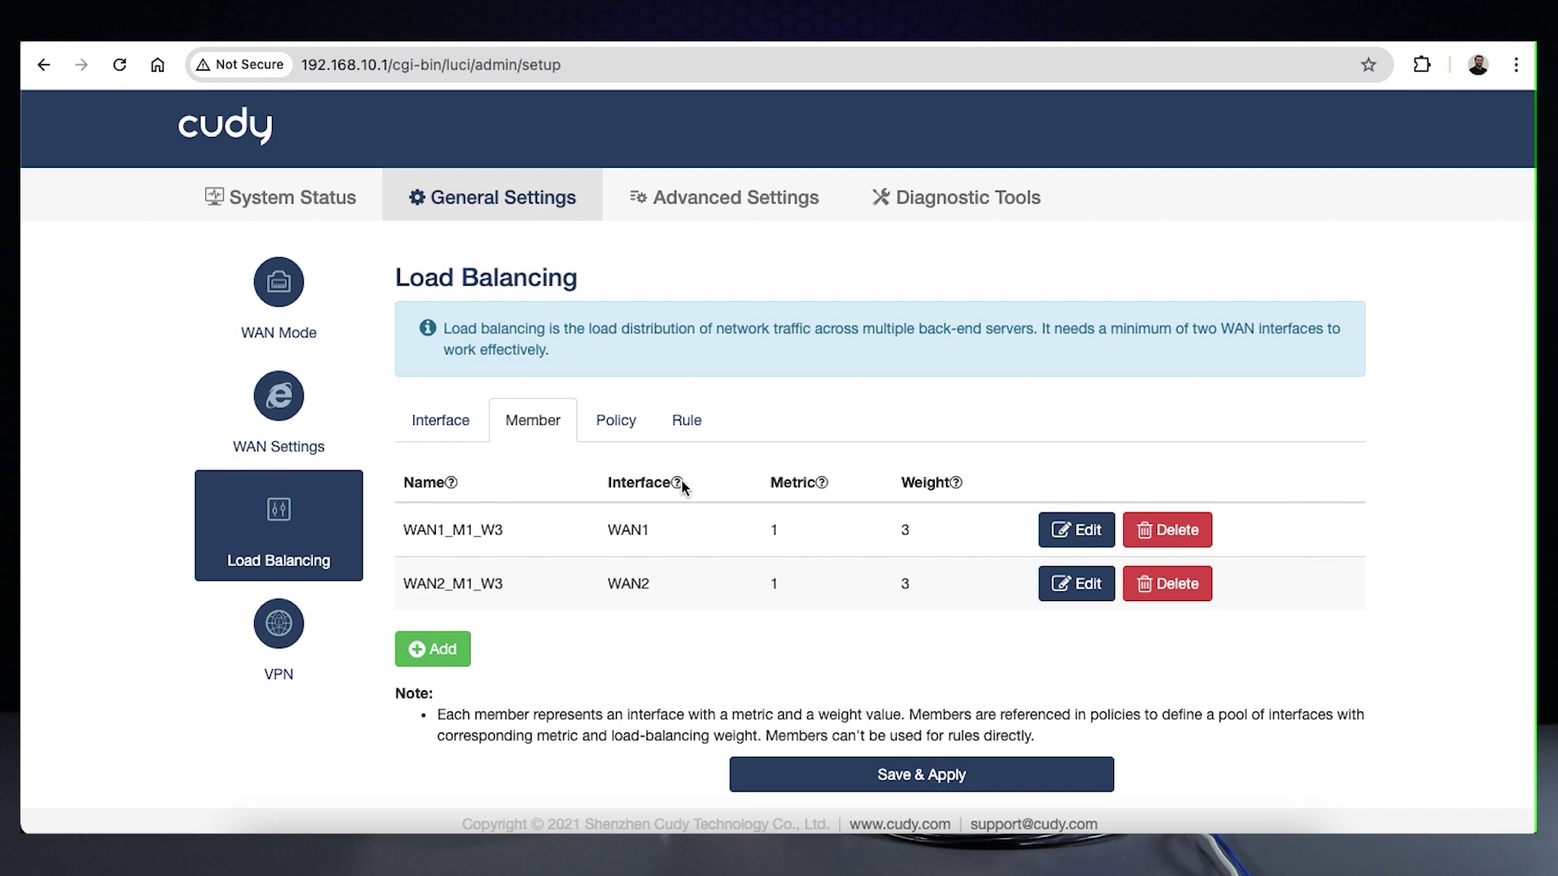
click(1060, 584)
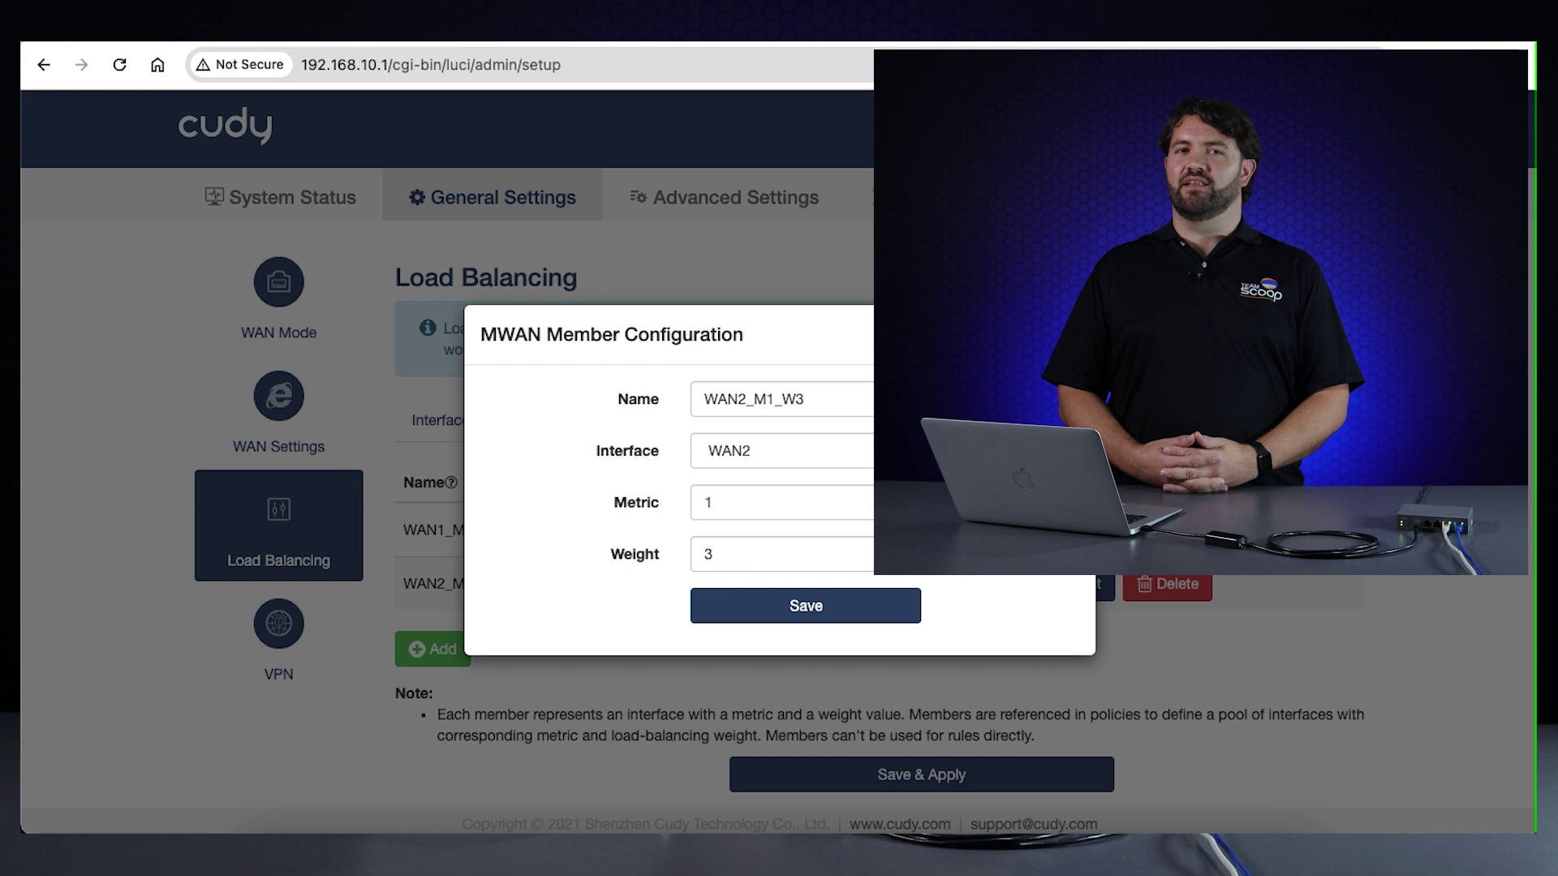
click(1073, 335)
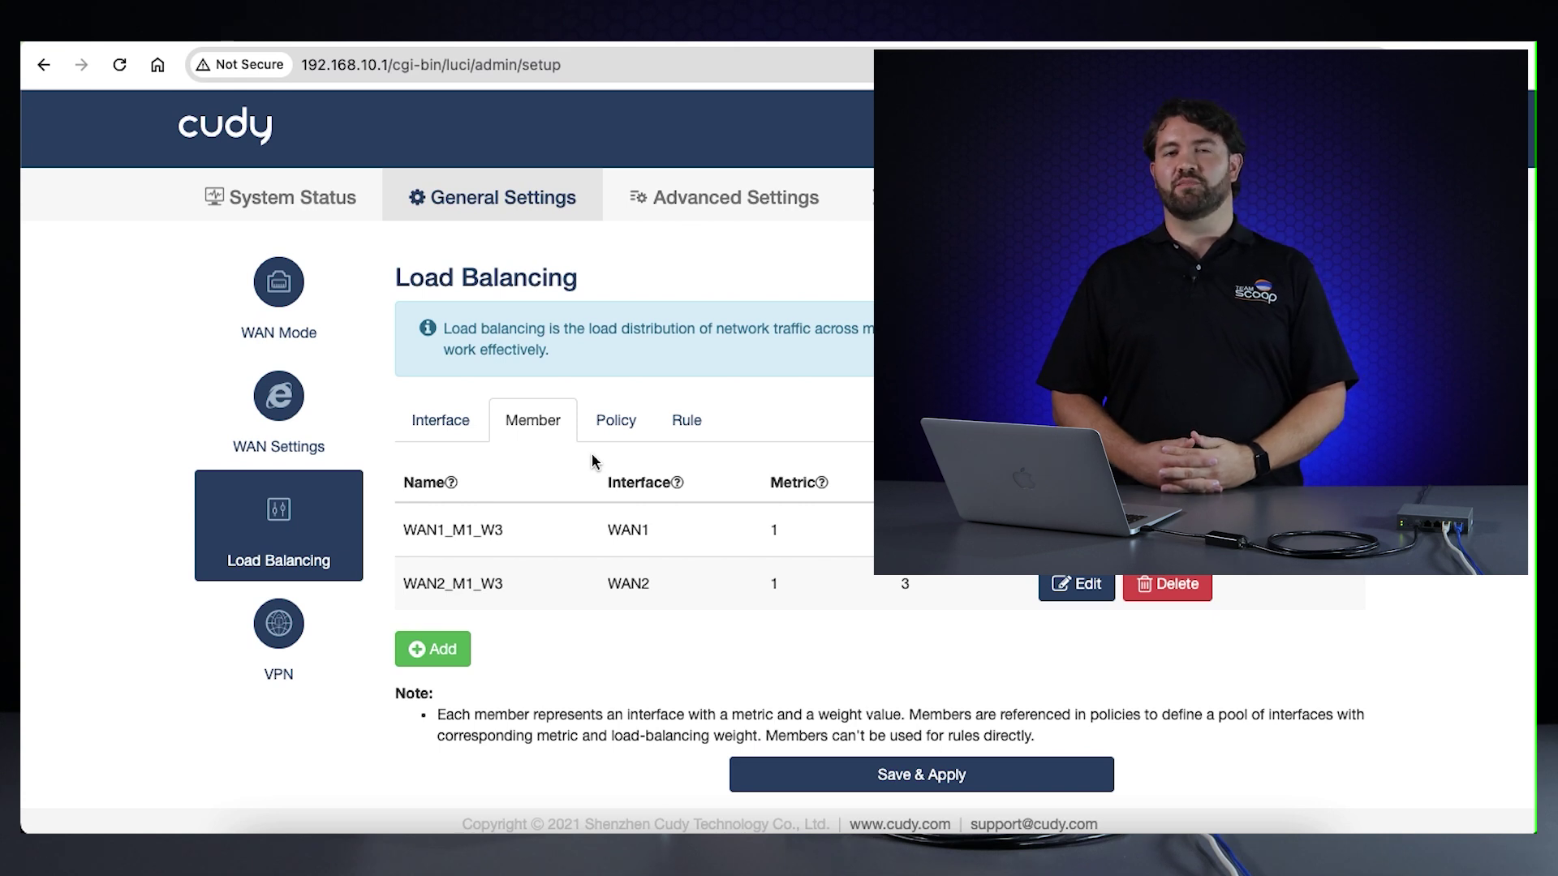
click(612, 424)
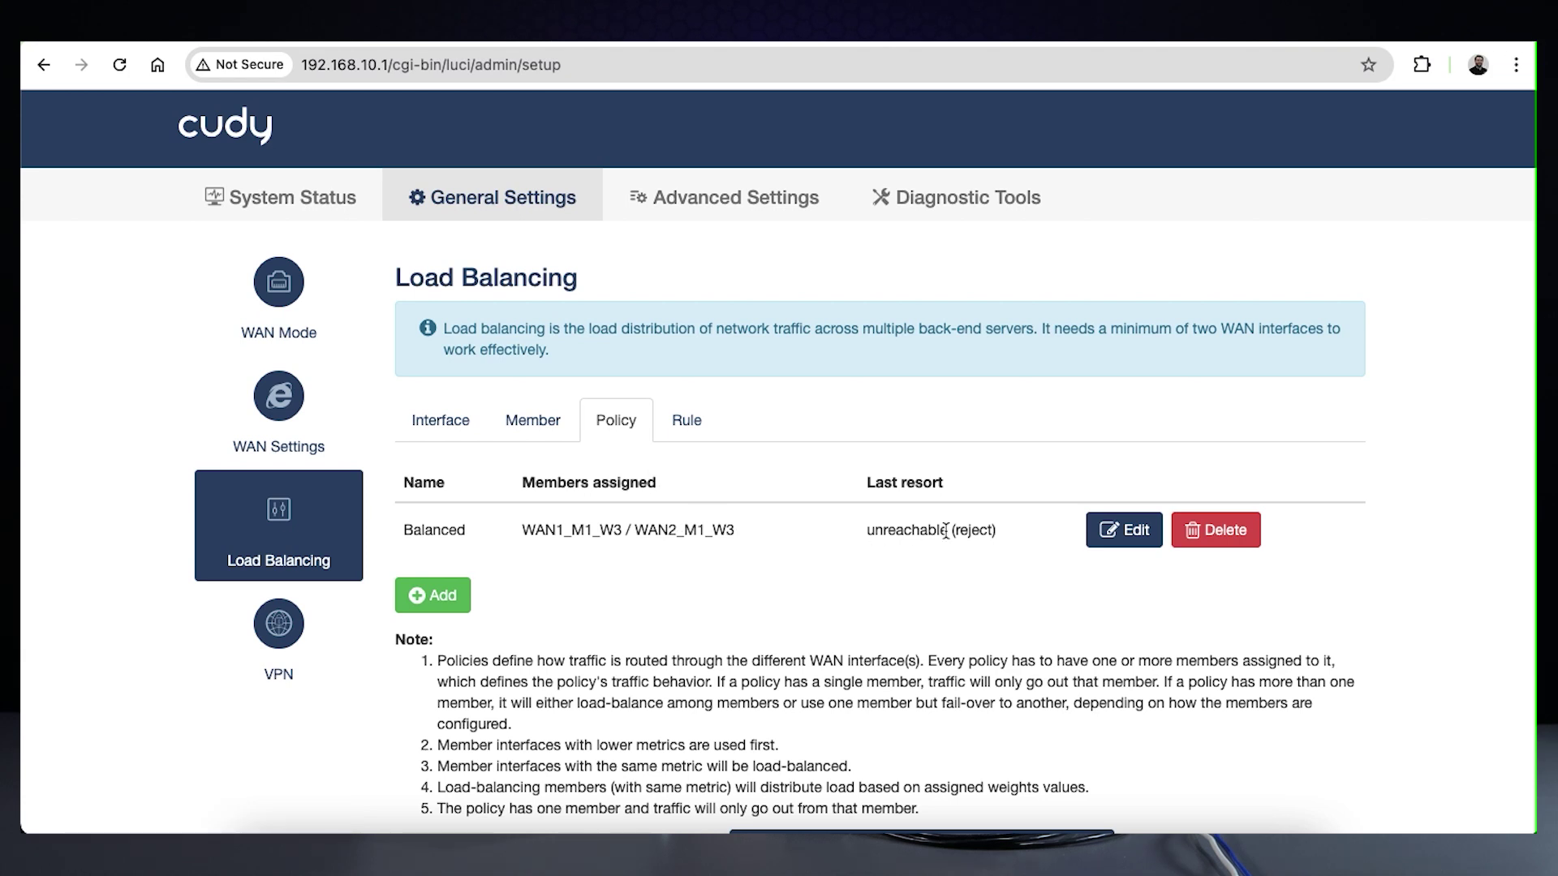
click(1114, 542)
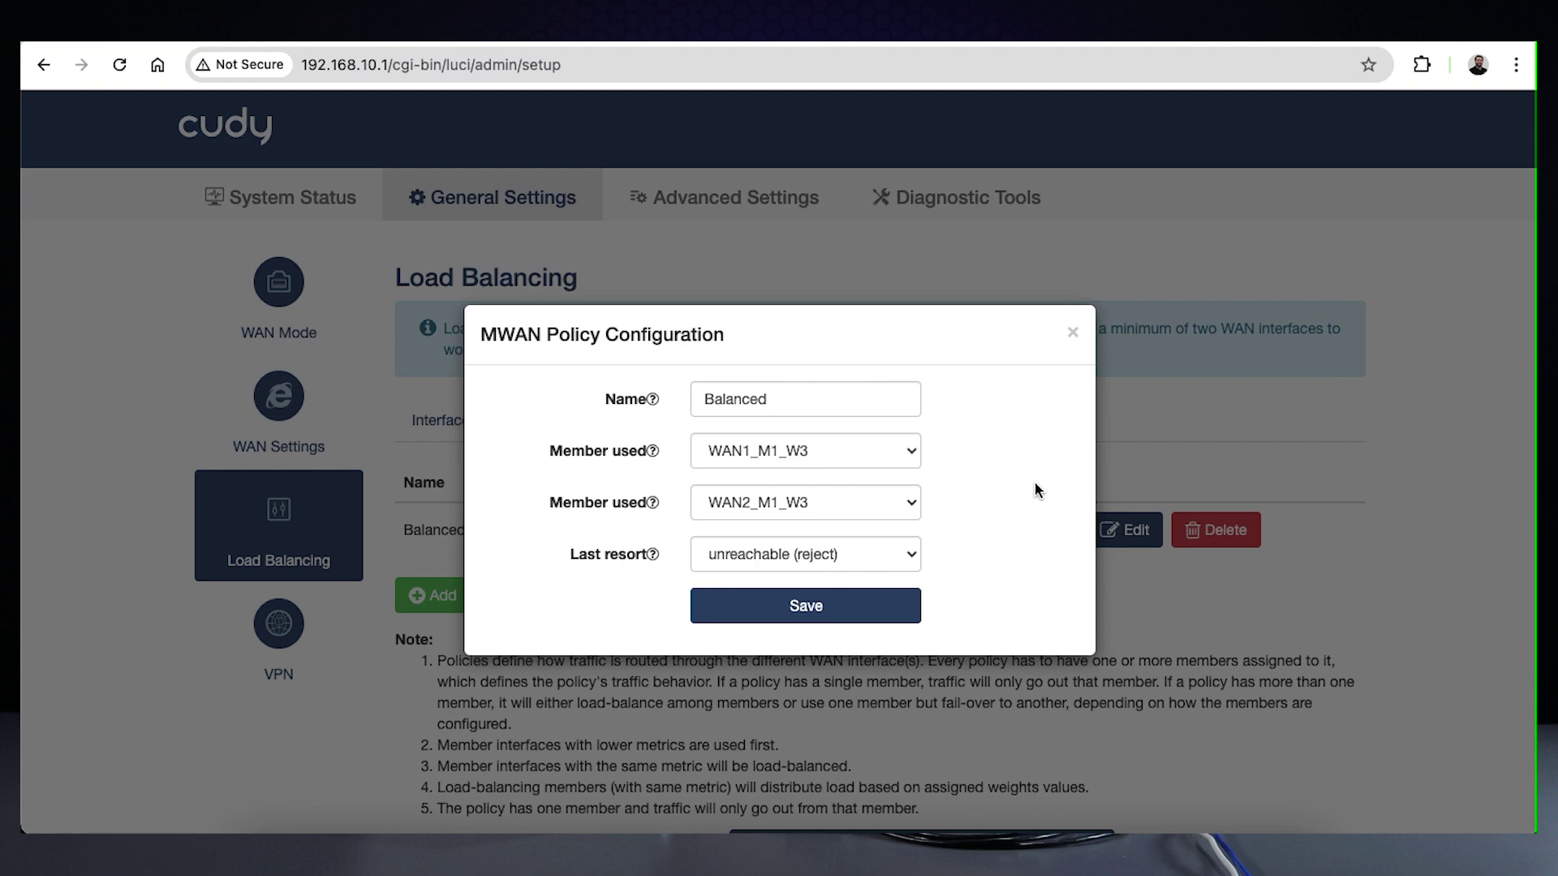
click(1074, 336)
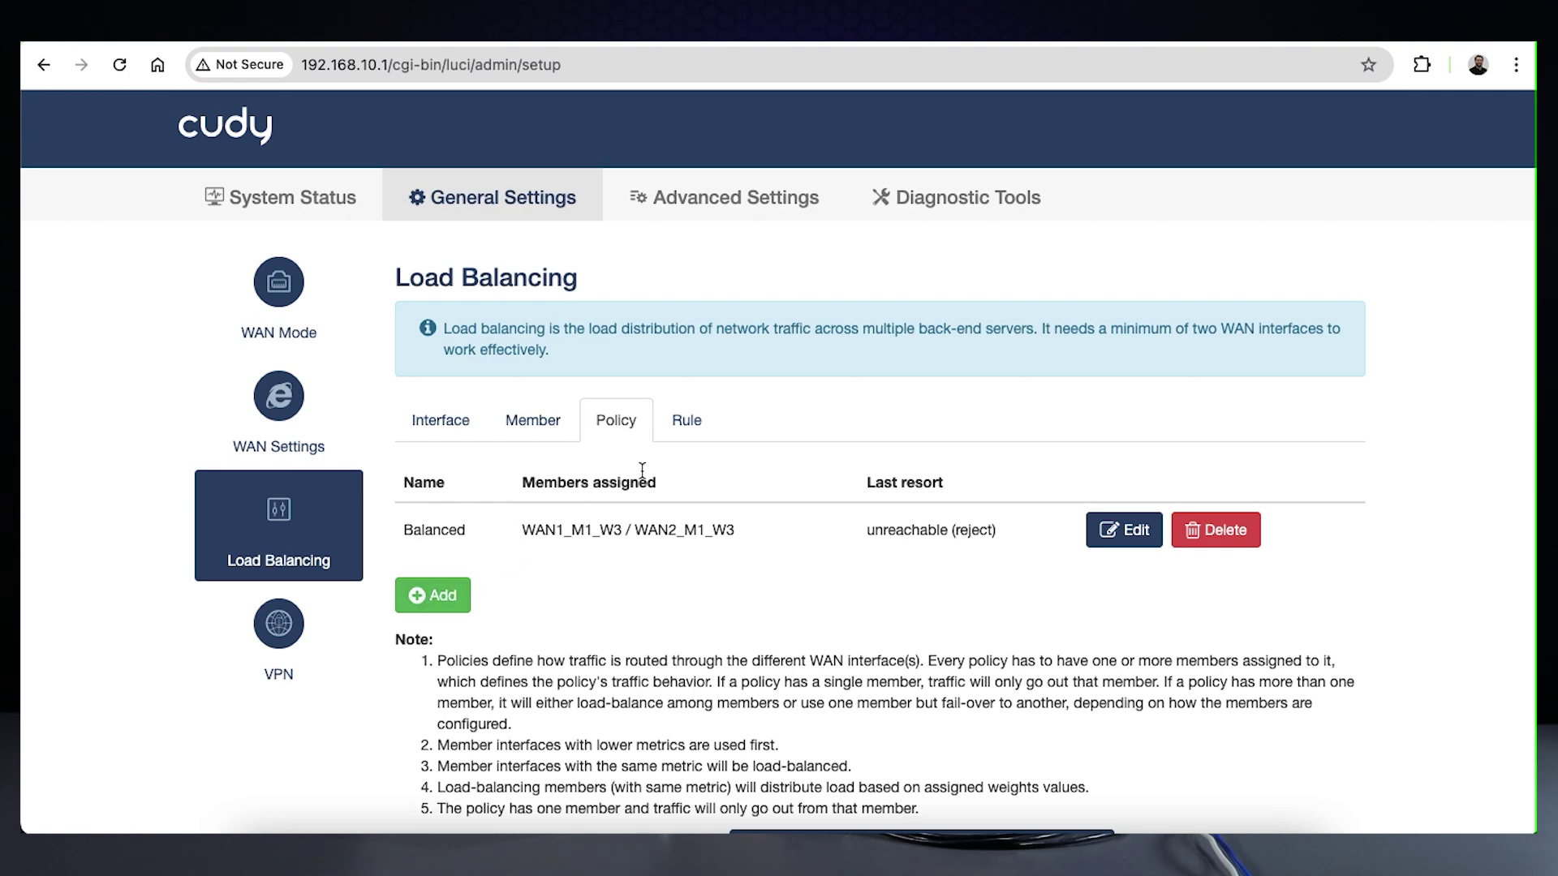
Step: Show the HTTPS (TCP 443) and Default load-balancing rules, both on the Balanced policy
click(686, 424)
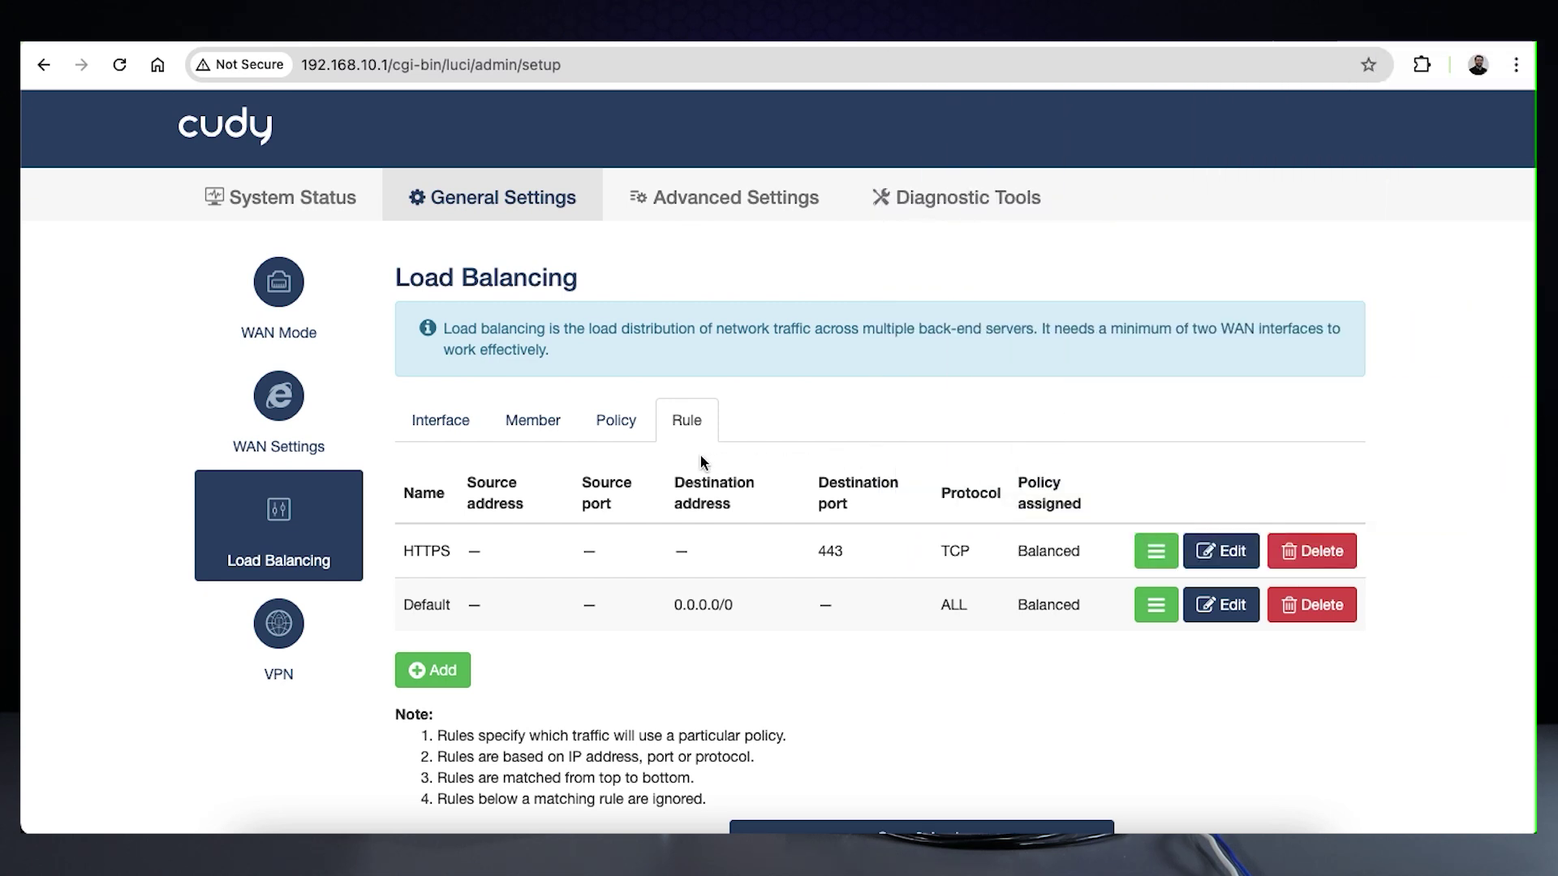
Step: Return to the router's System Status dashboard
click(314, 208)
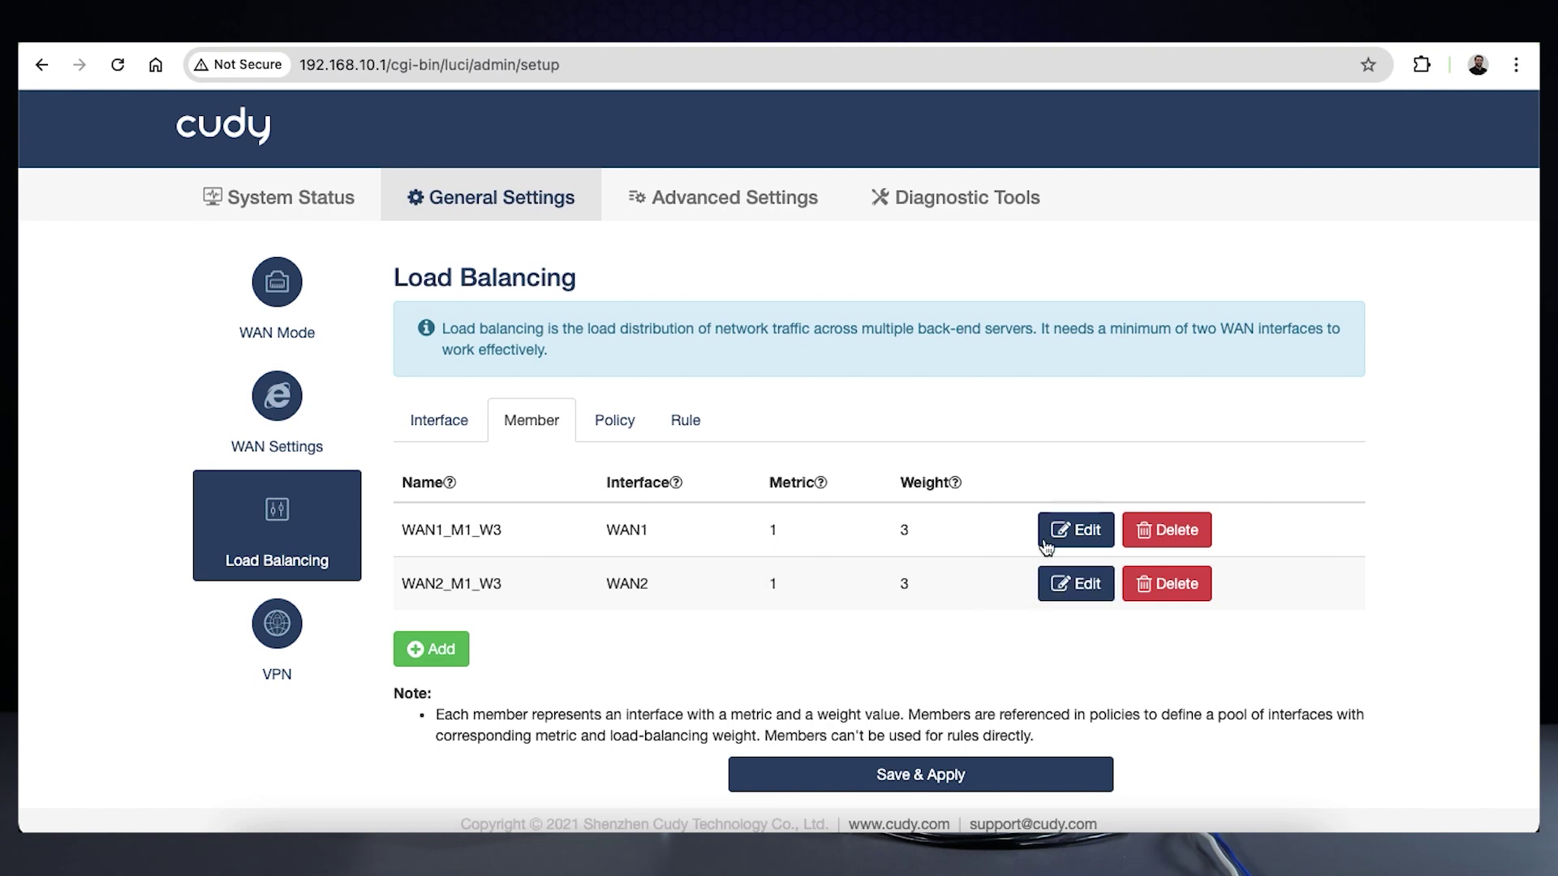
Step: Change the WAN2 member to metric 2, rename it WAN2_M2_W3, and apply to the router
click(1060, 584)
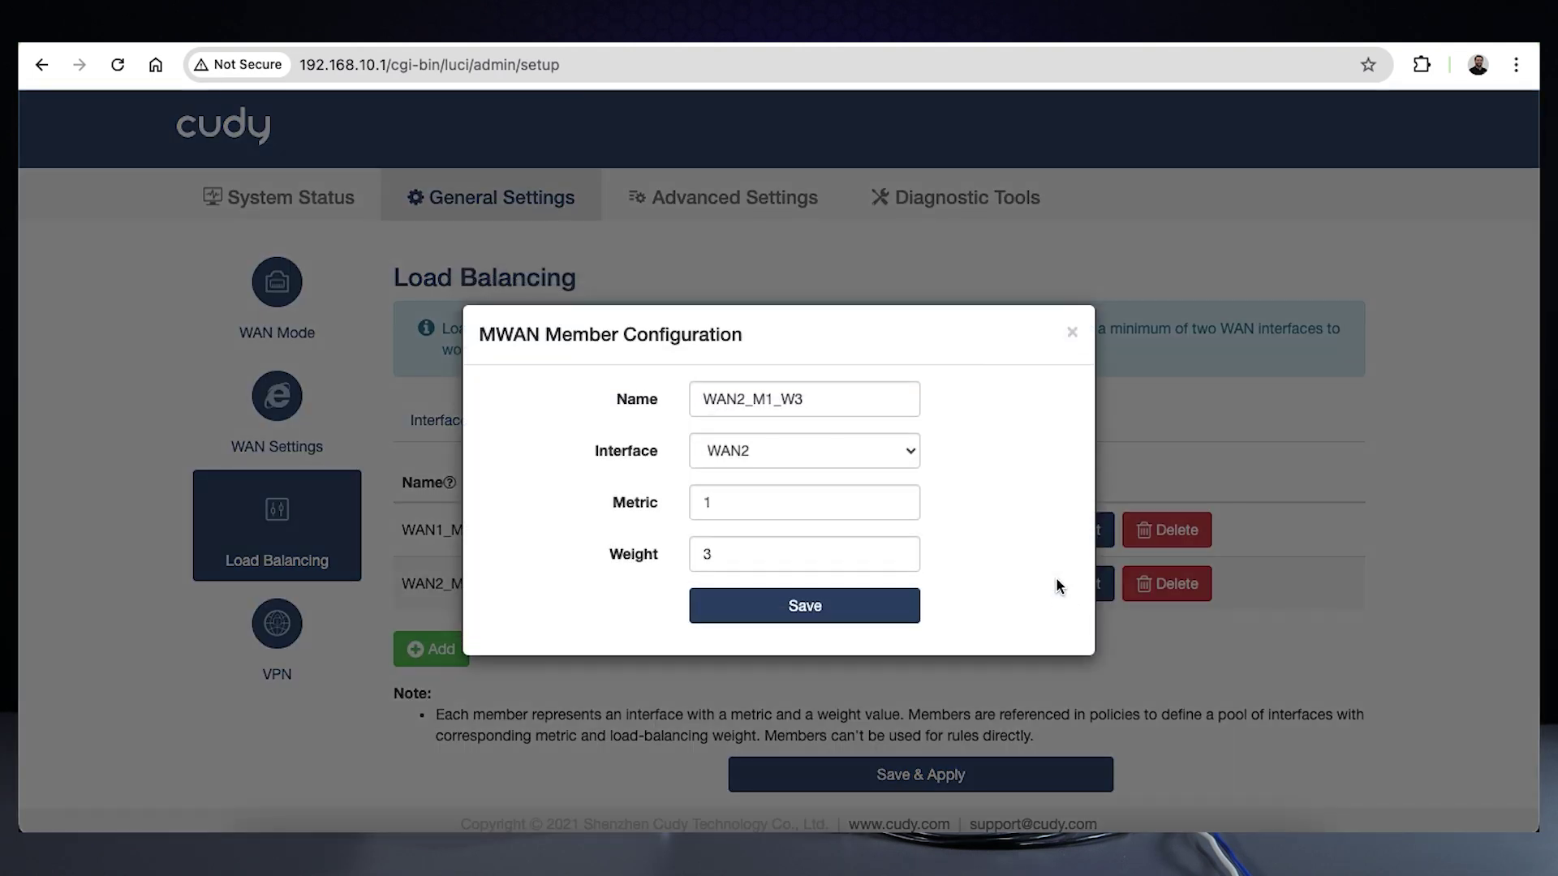
double_click(838, 503)
text(2)
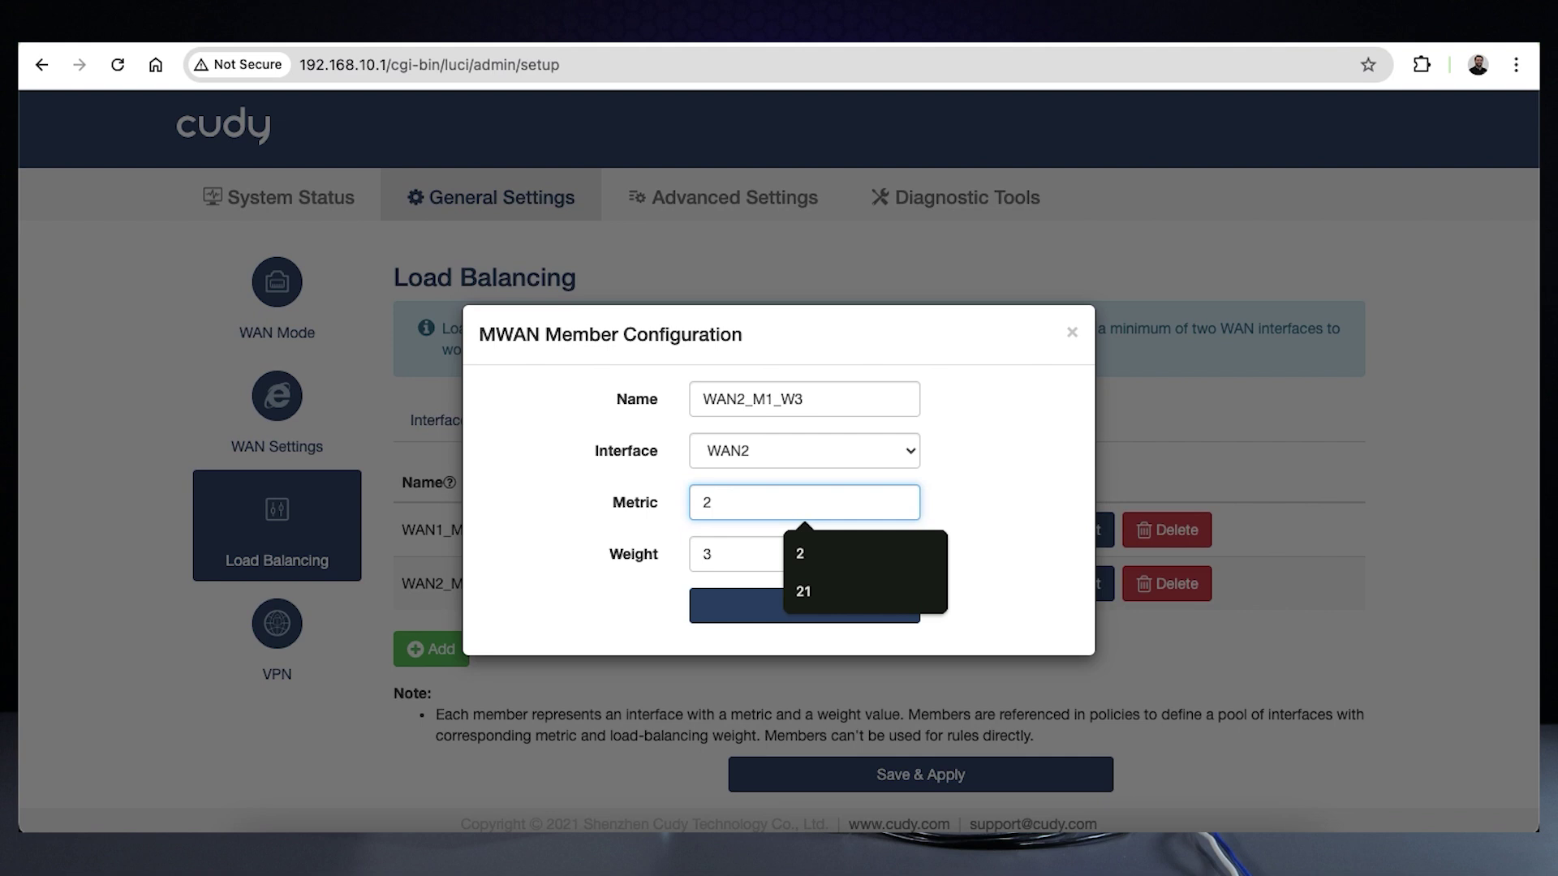
click(773, 401)
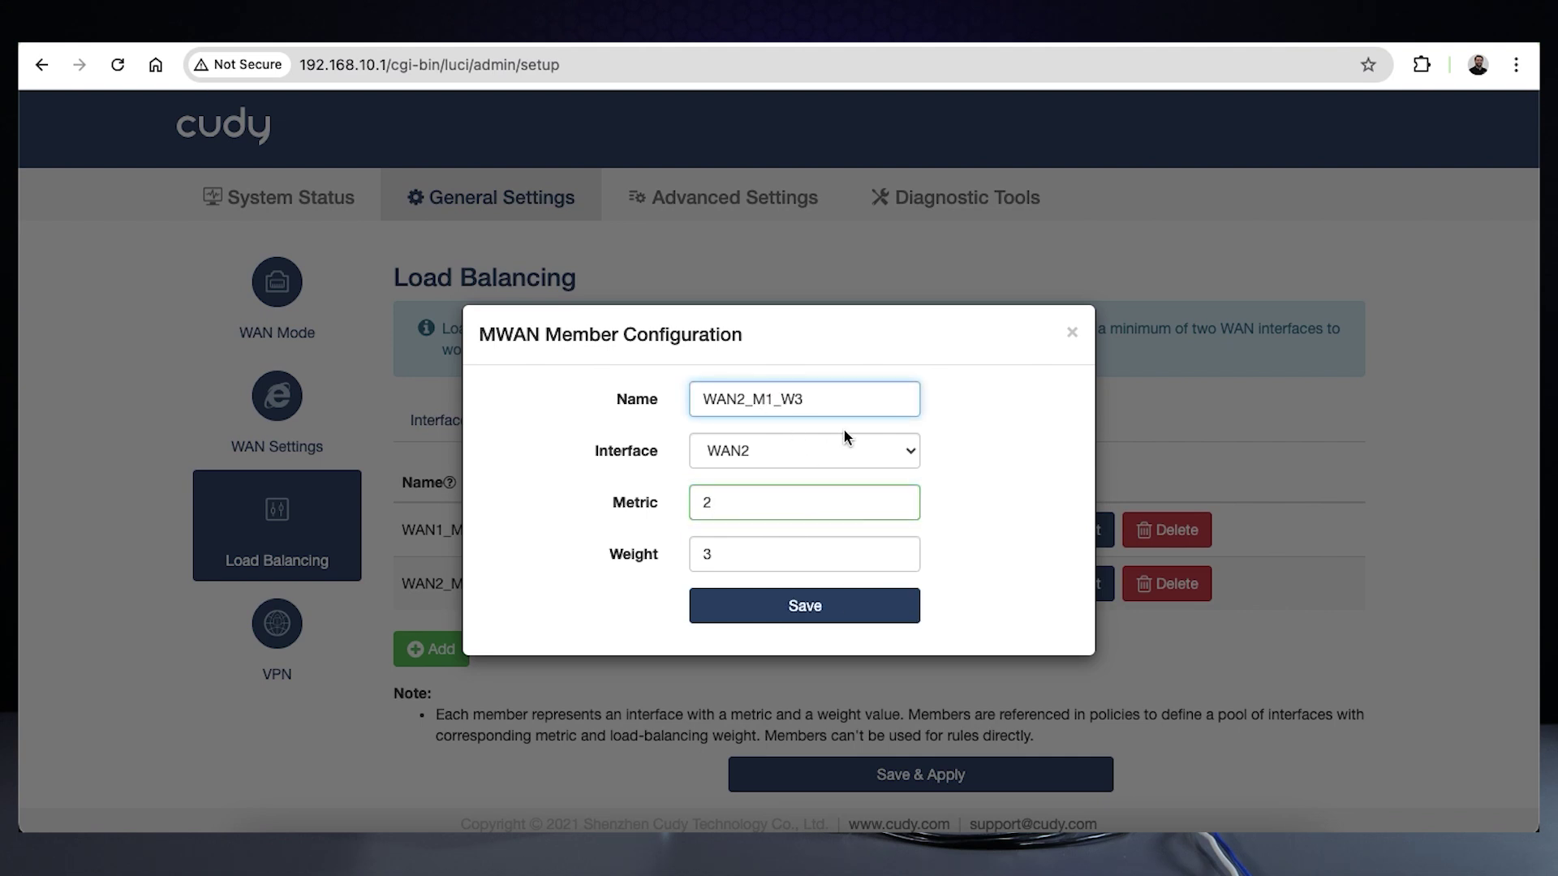
key(BackSpace)
text(2)
click(796, 599)
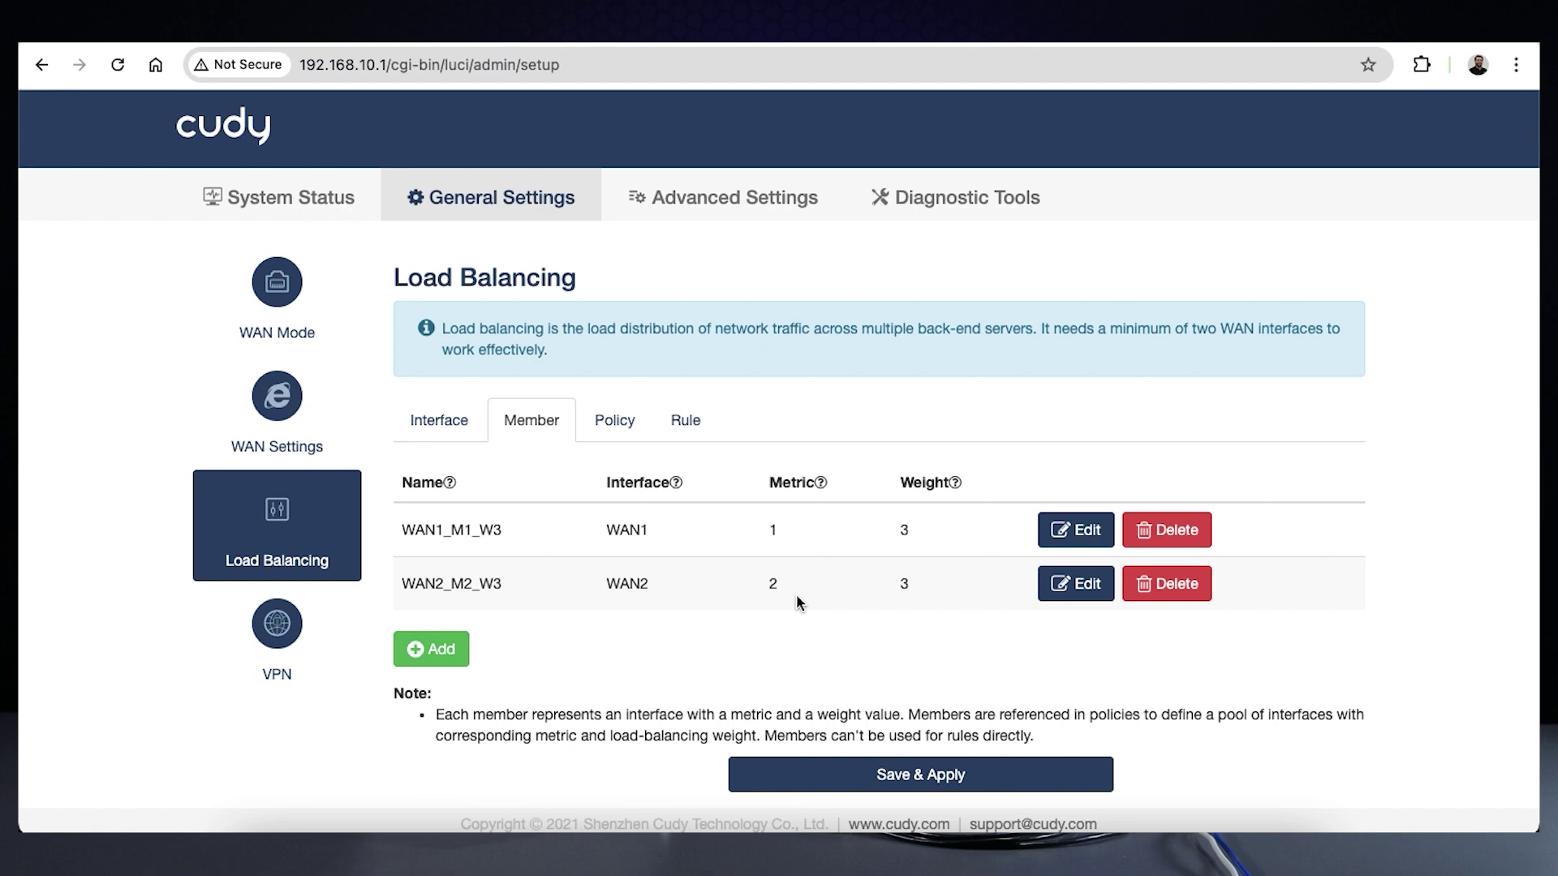
click(836, 775)
Step: Rename the Balanced load-balancing policy to Failover, save it and apply it to the router
click(621, 432)
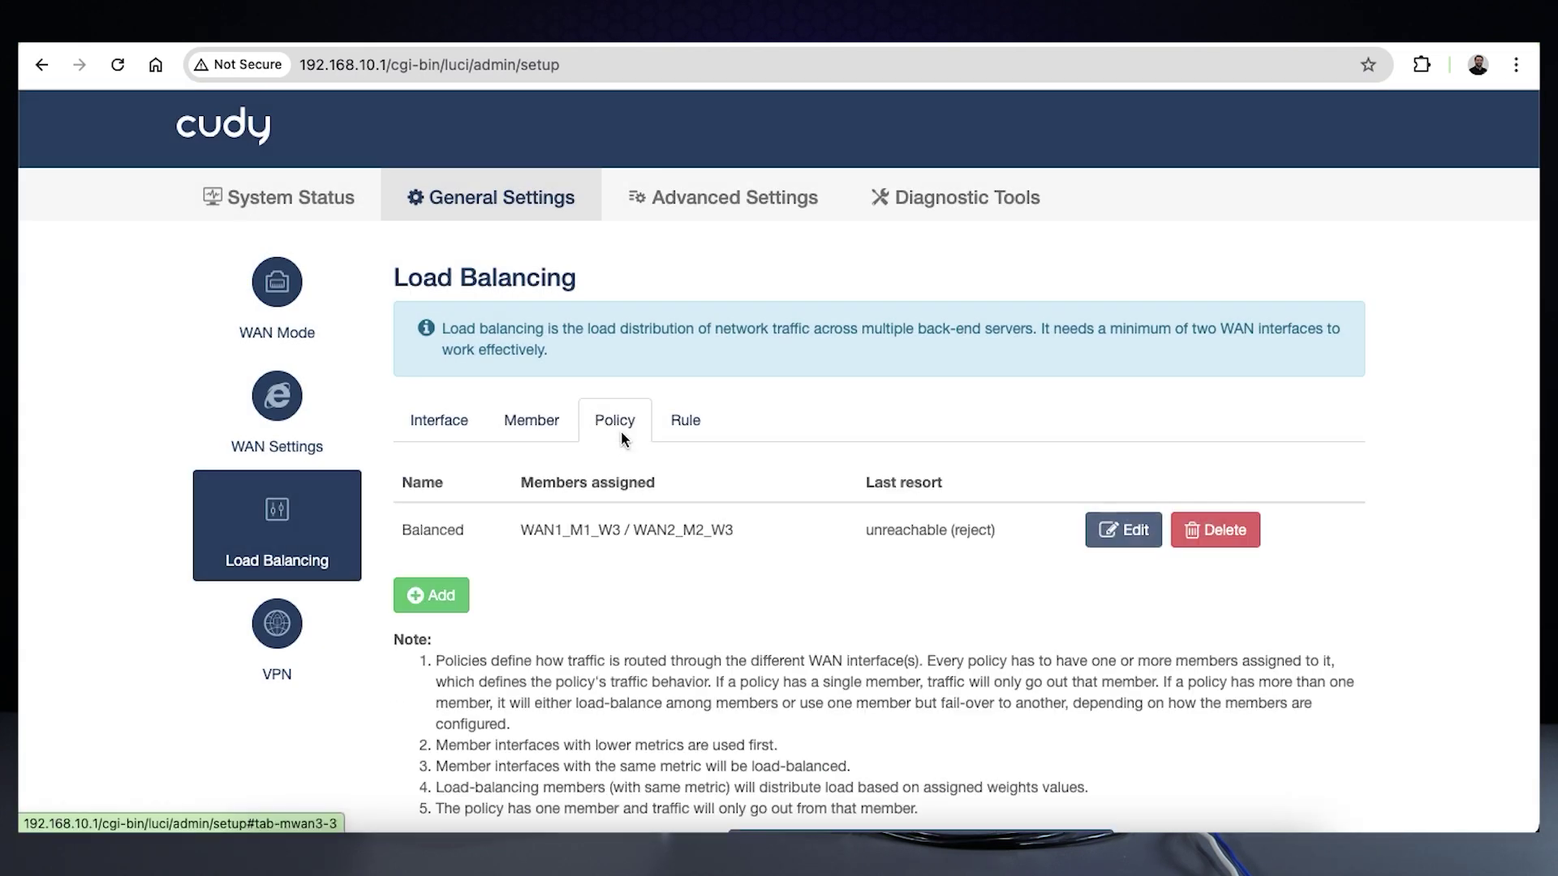
click(1124, 530)
double_click(855, 396)
text(Failover)
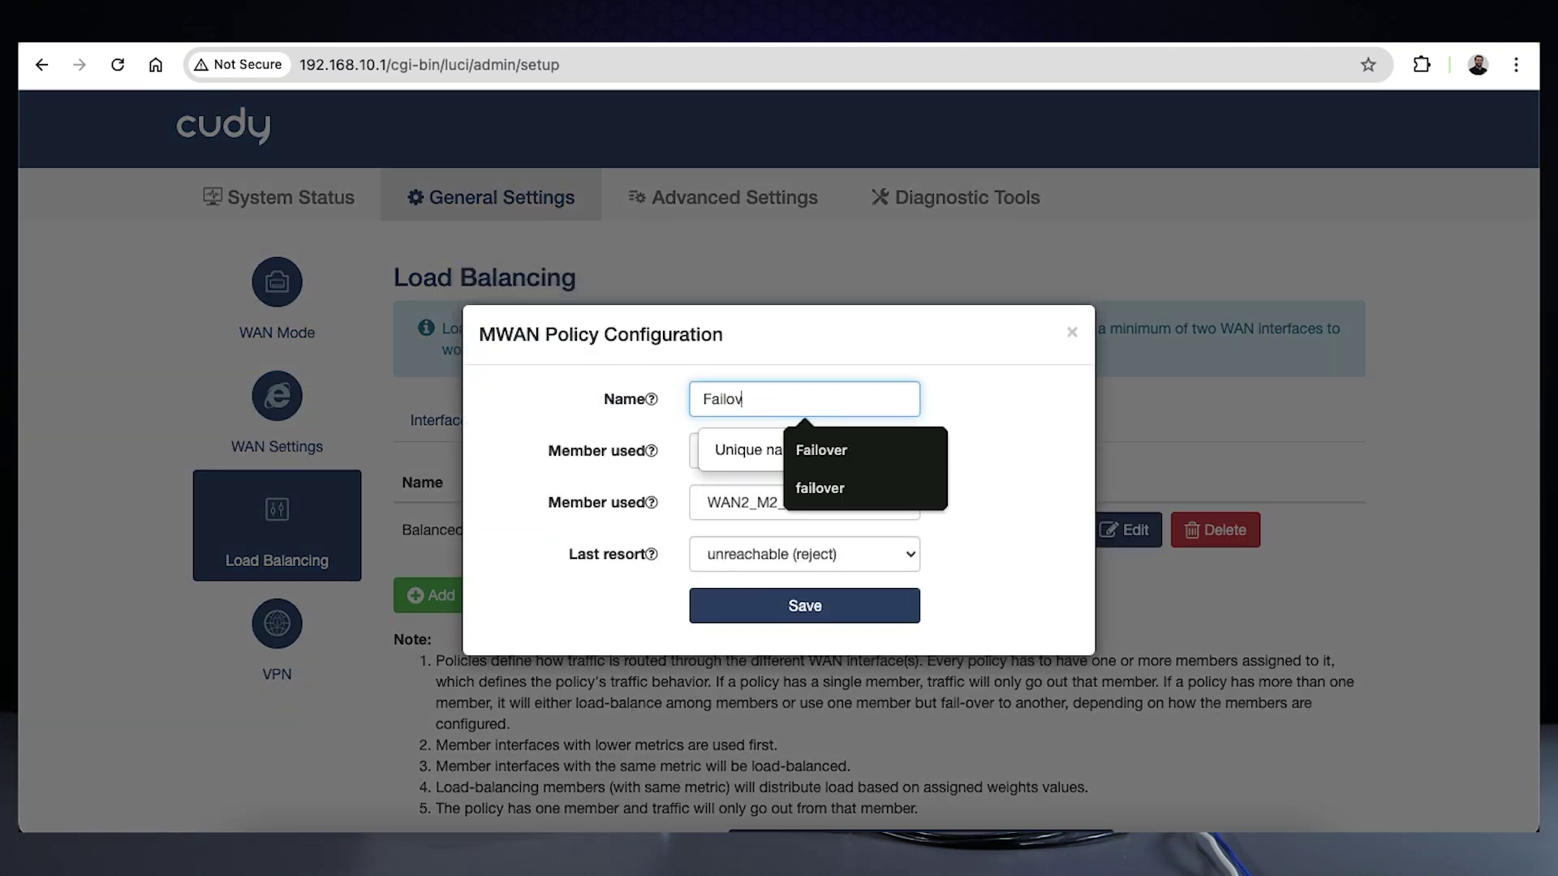
click(784, 607)
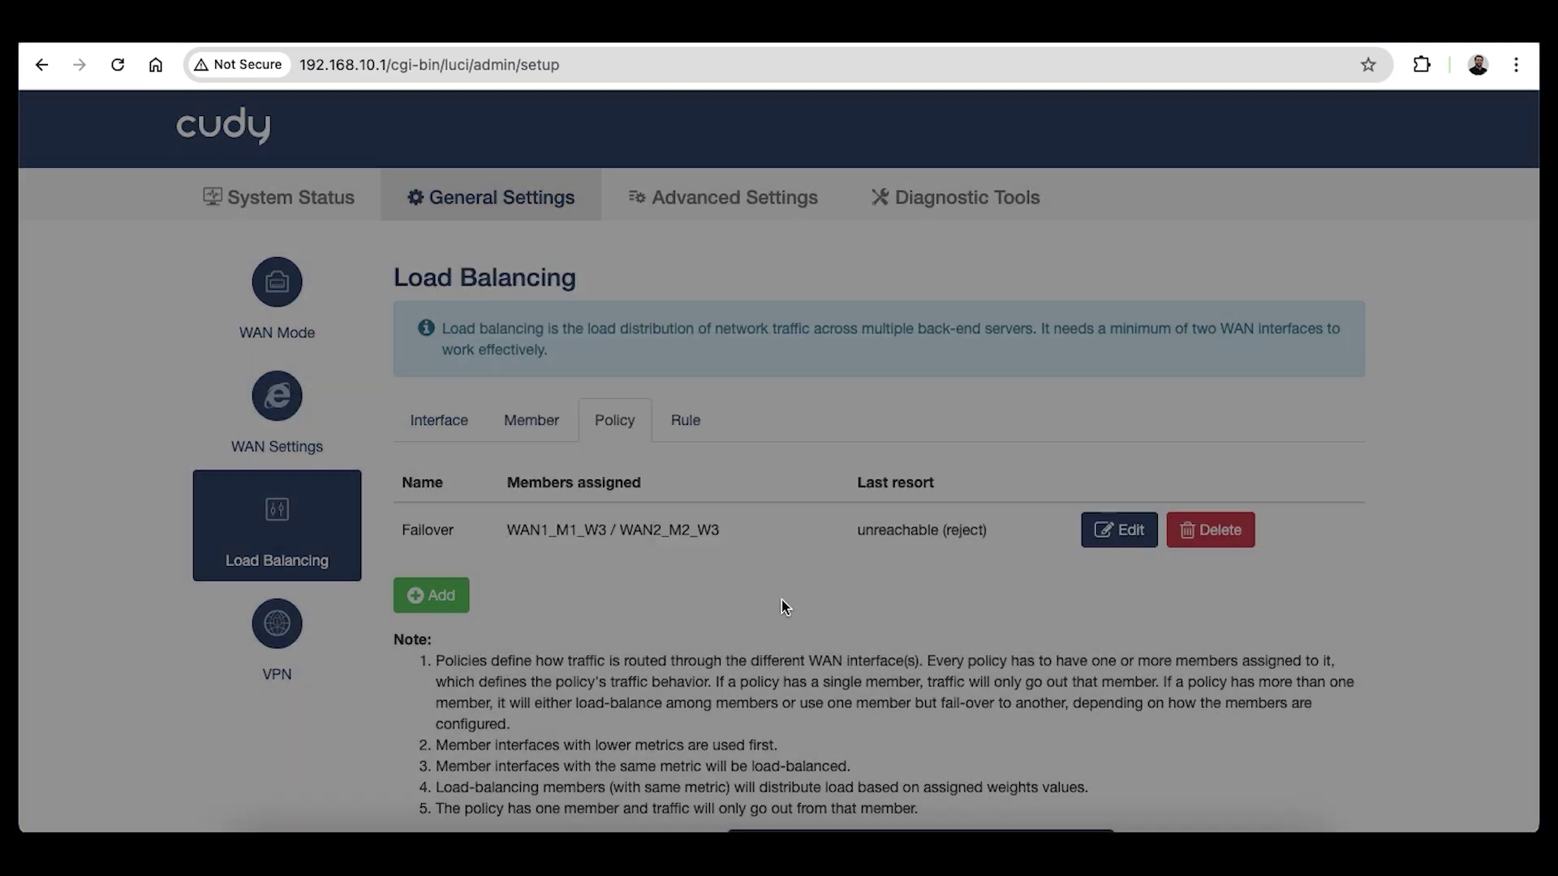
scroll(798, 730, down, 1)
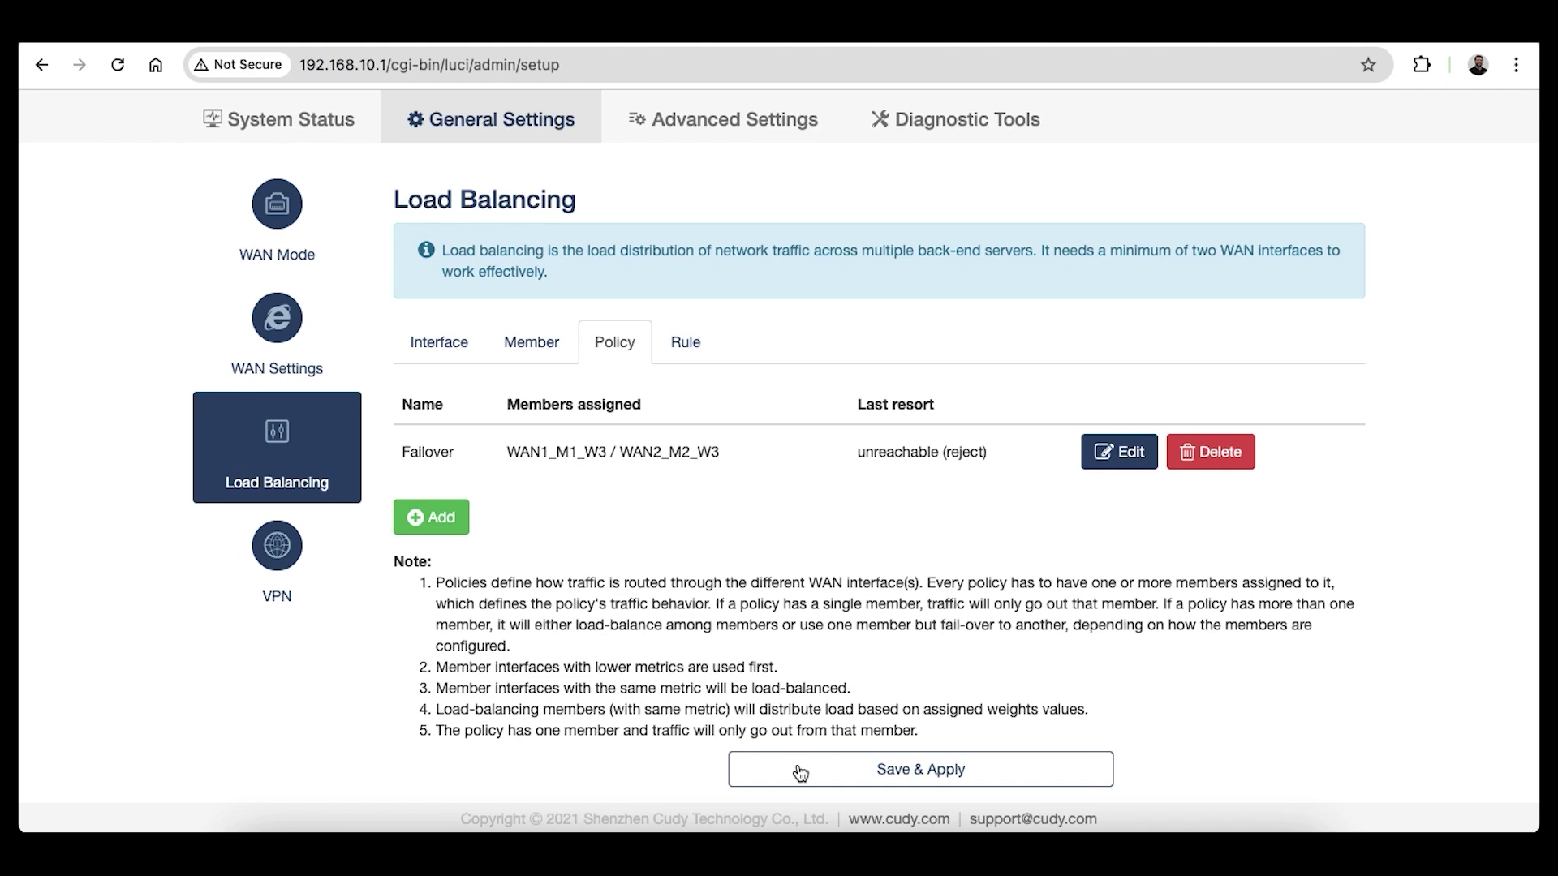
click(796, 766)
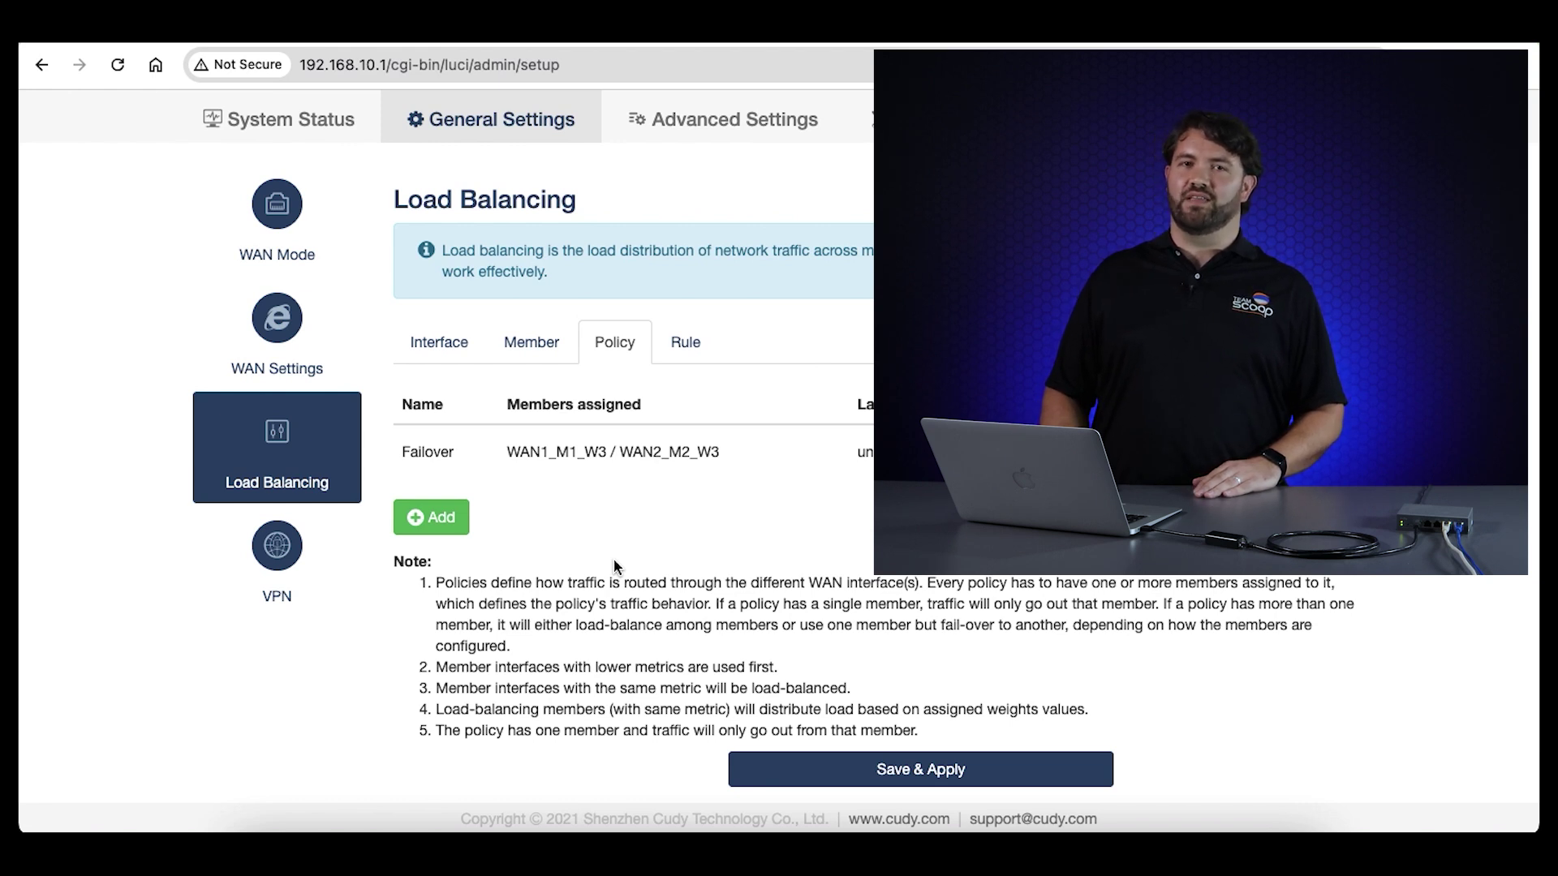
Step: Set WAN1's online detection to a 3-second ping interval and interface down 2, then apply
click(458, 343)
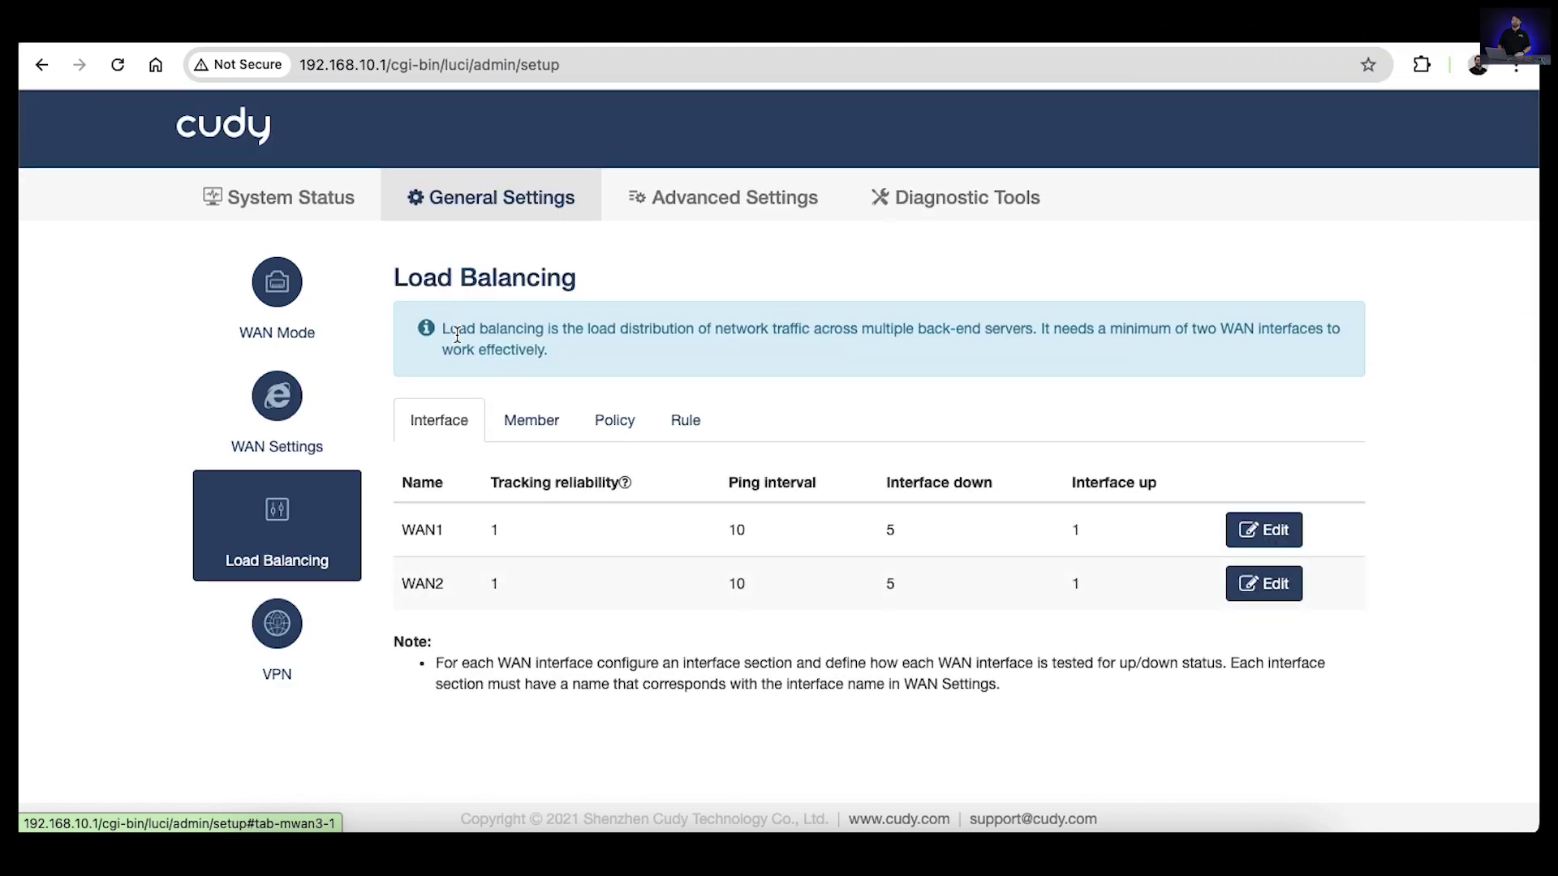
click(1239, 531)
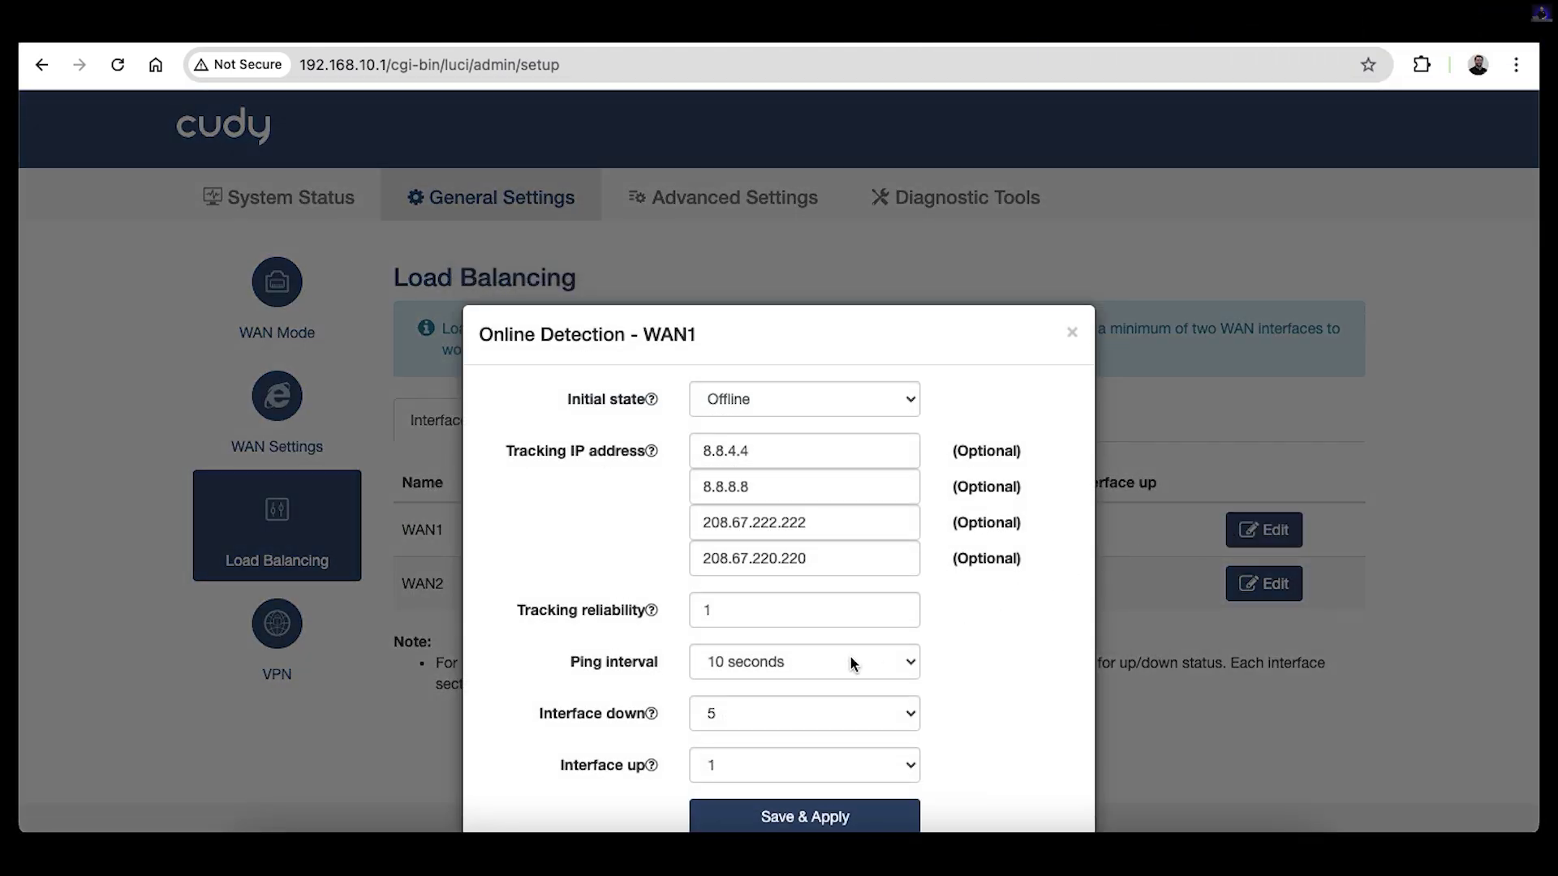
click(841, 662)
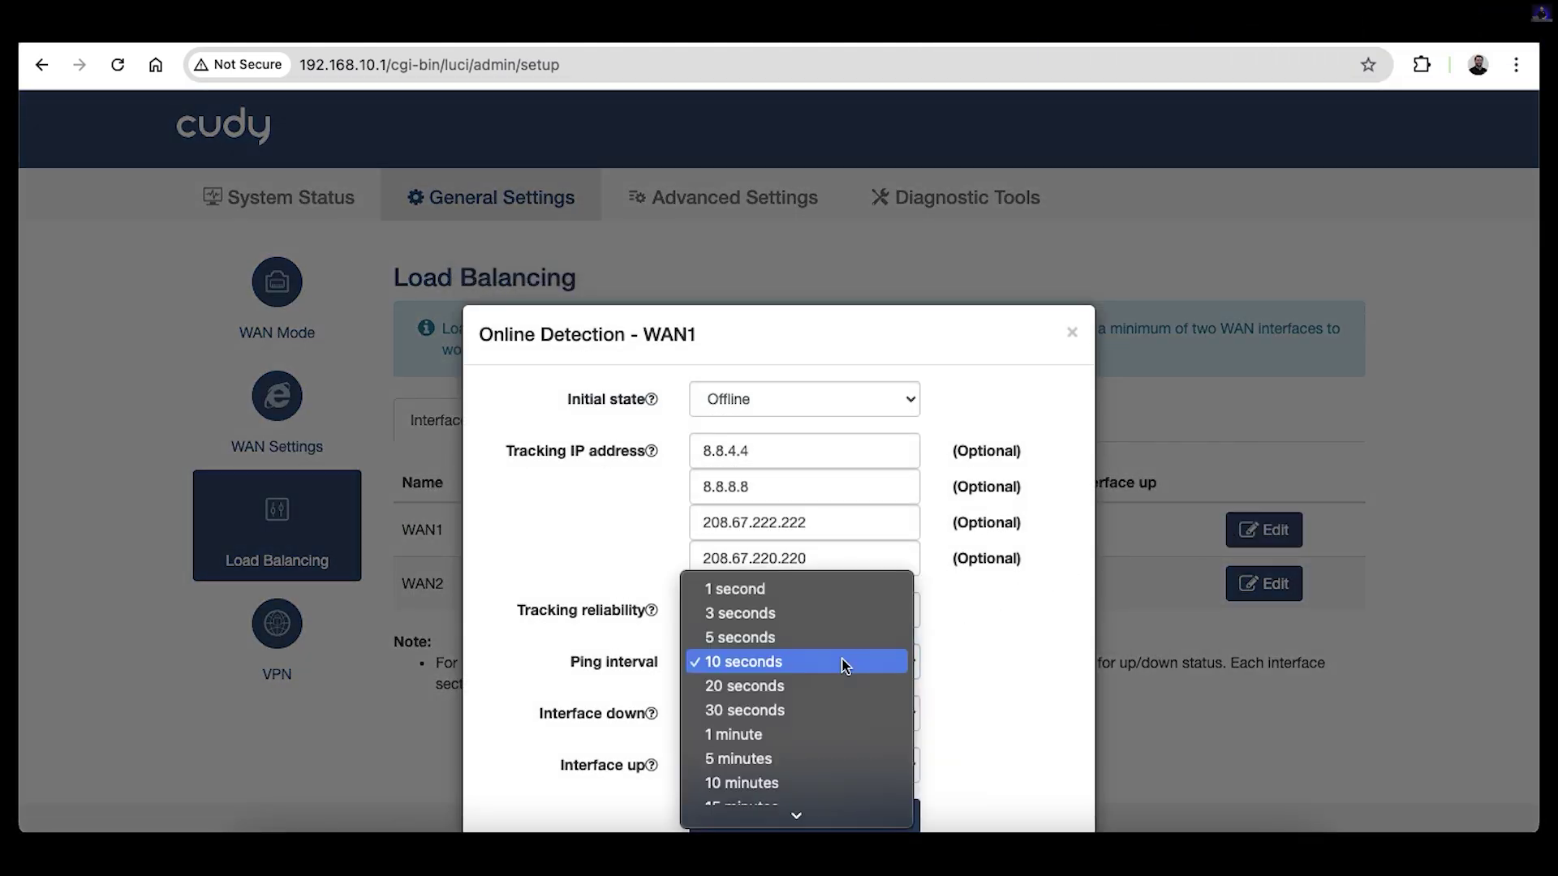
click(811, 623)
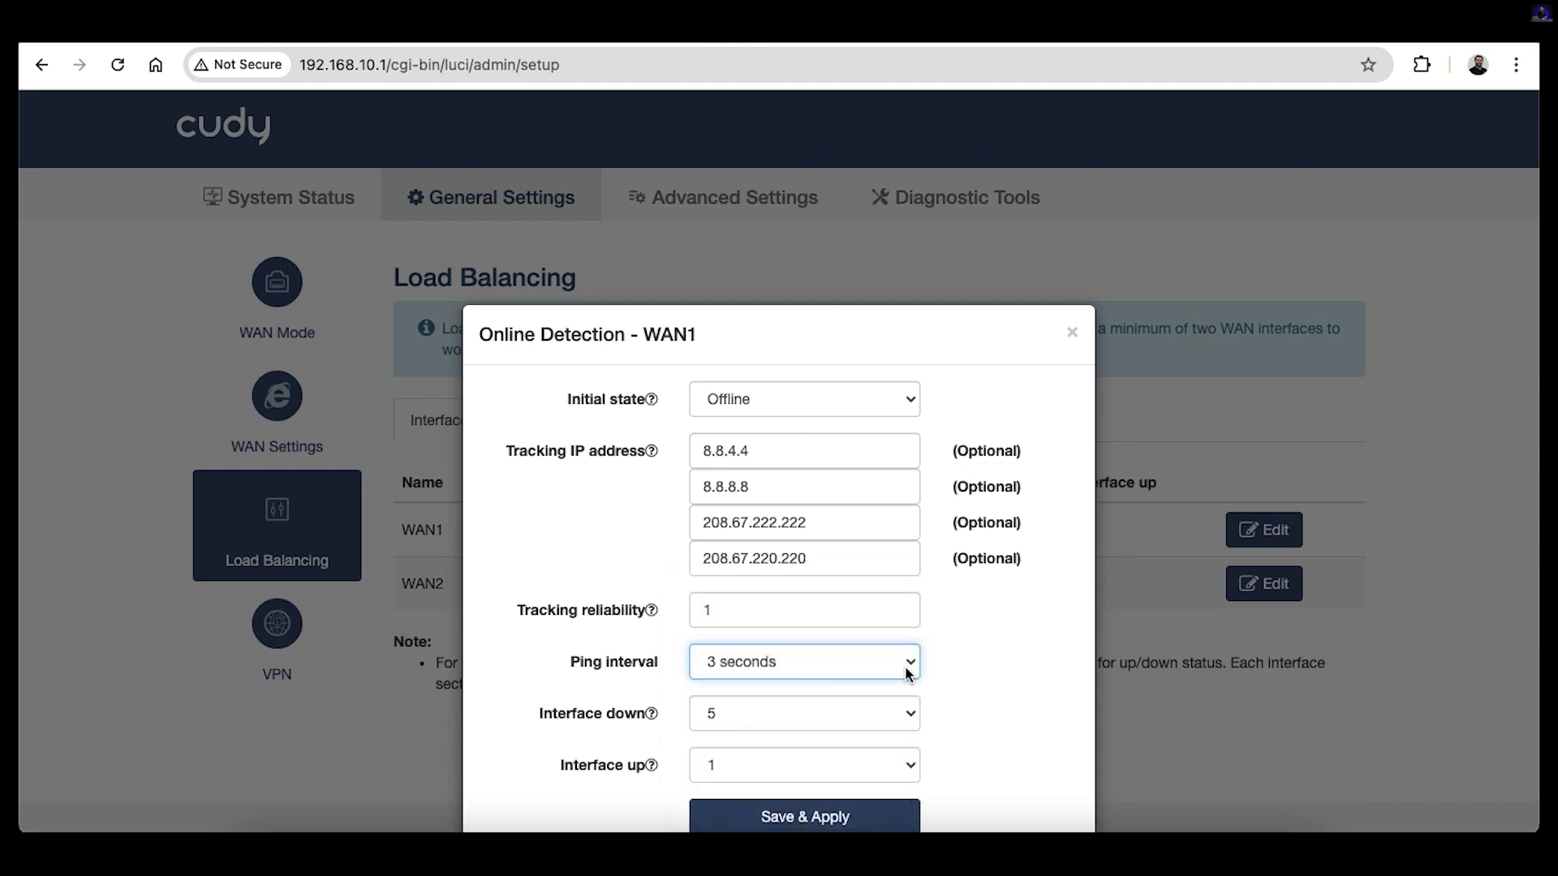
click(911, 713)
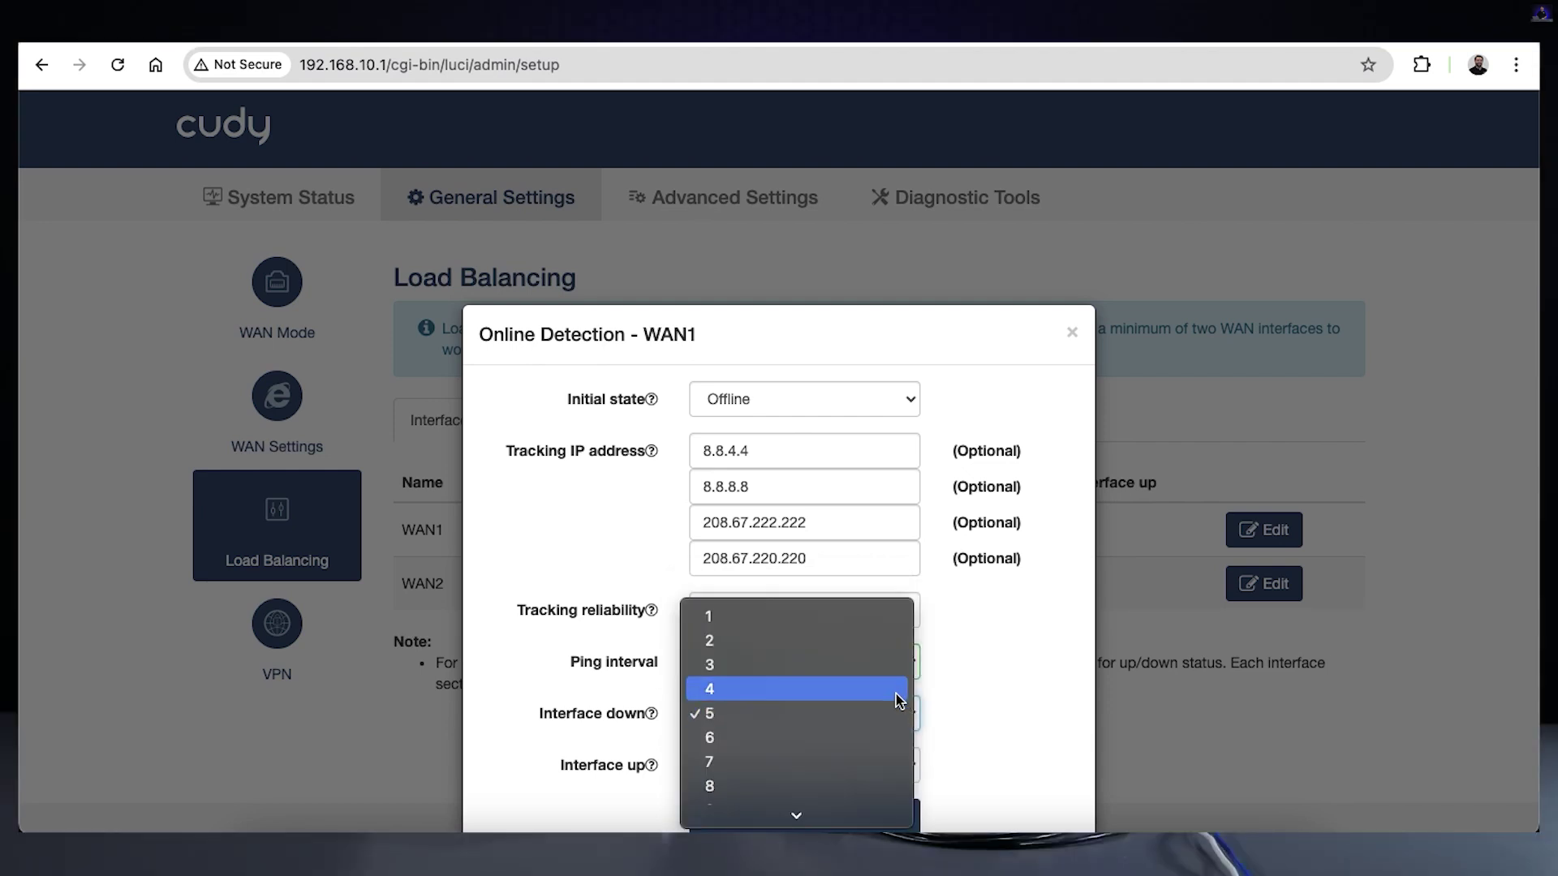
click(889, 645)
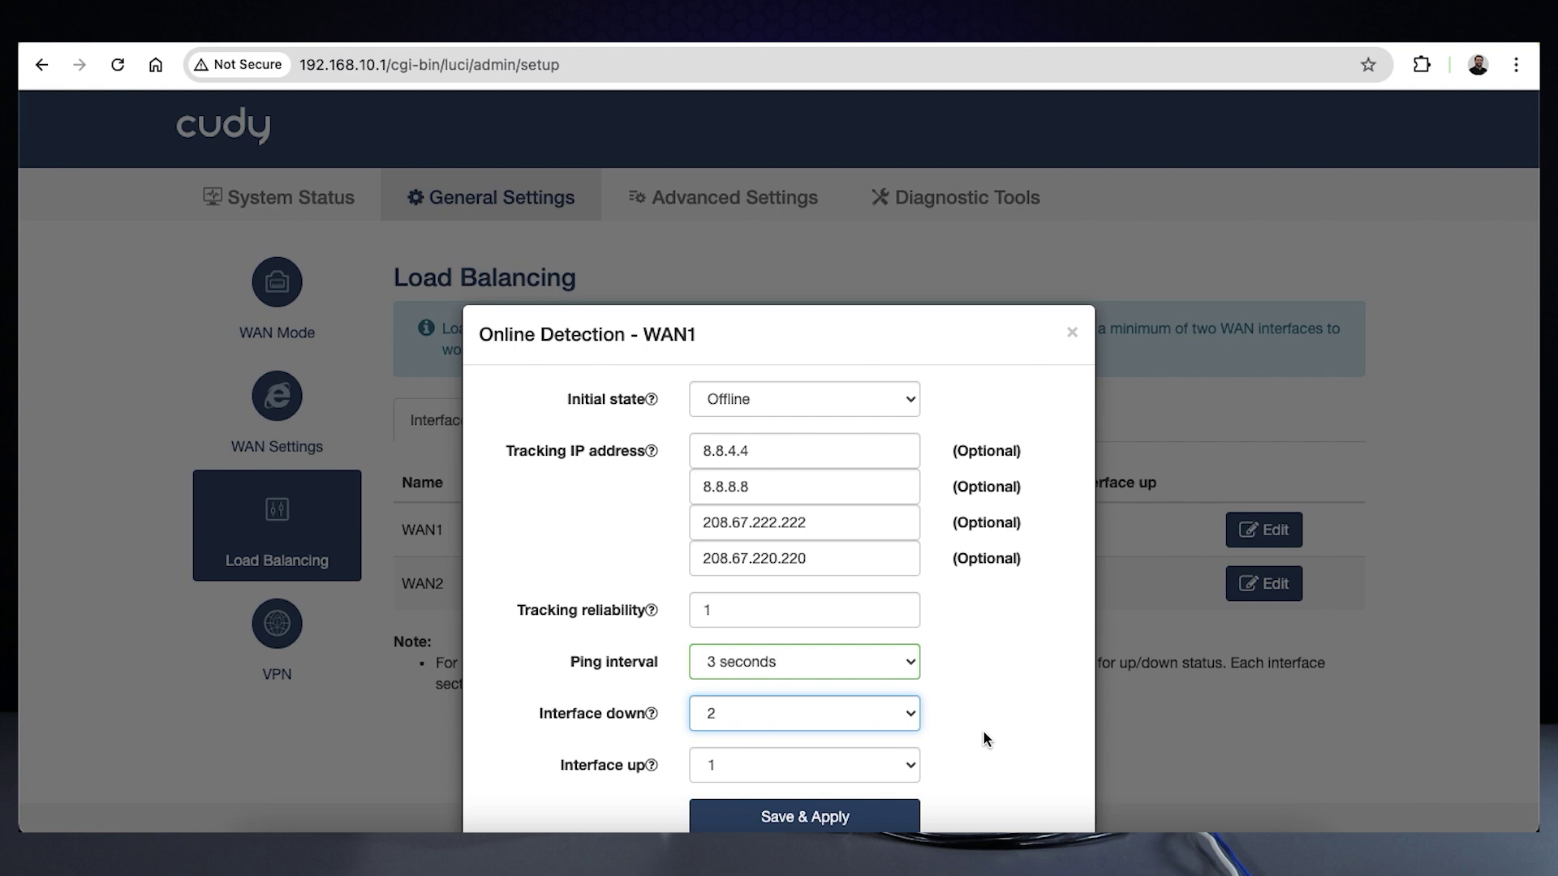
click(896, 811)
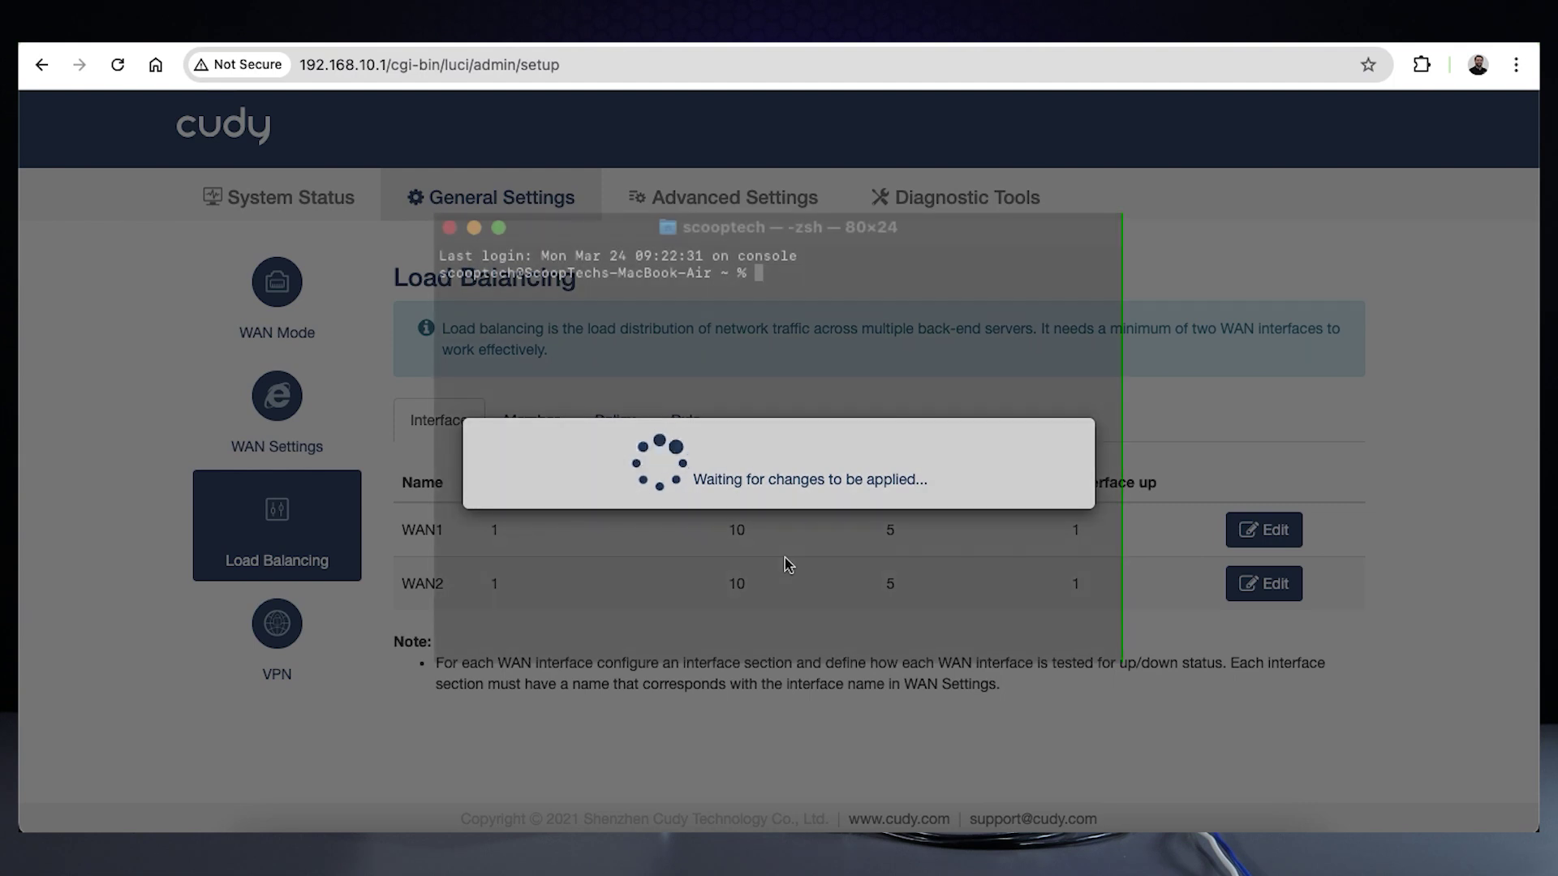
Step: Start a continuous ping to 8.8.8.8 in Terminal to watch replies during failover
text(p)
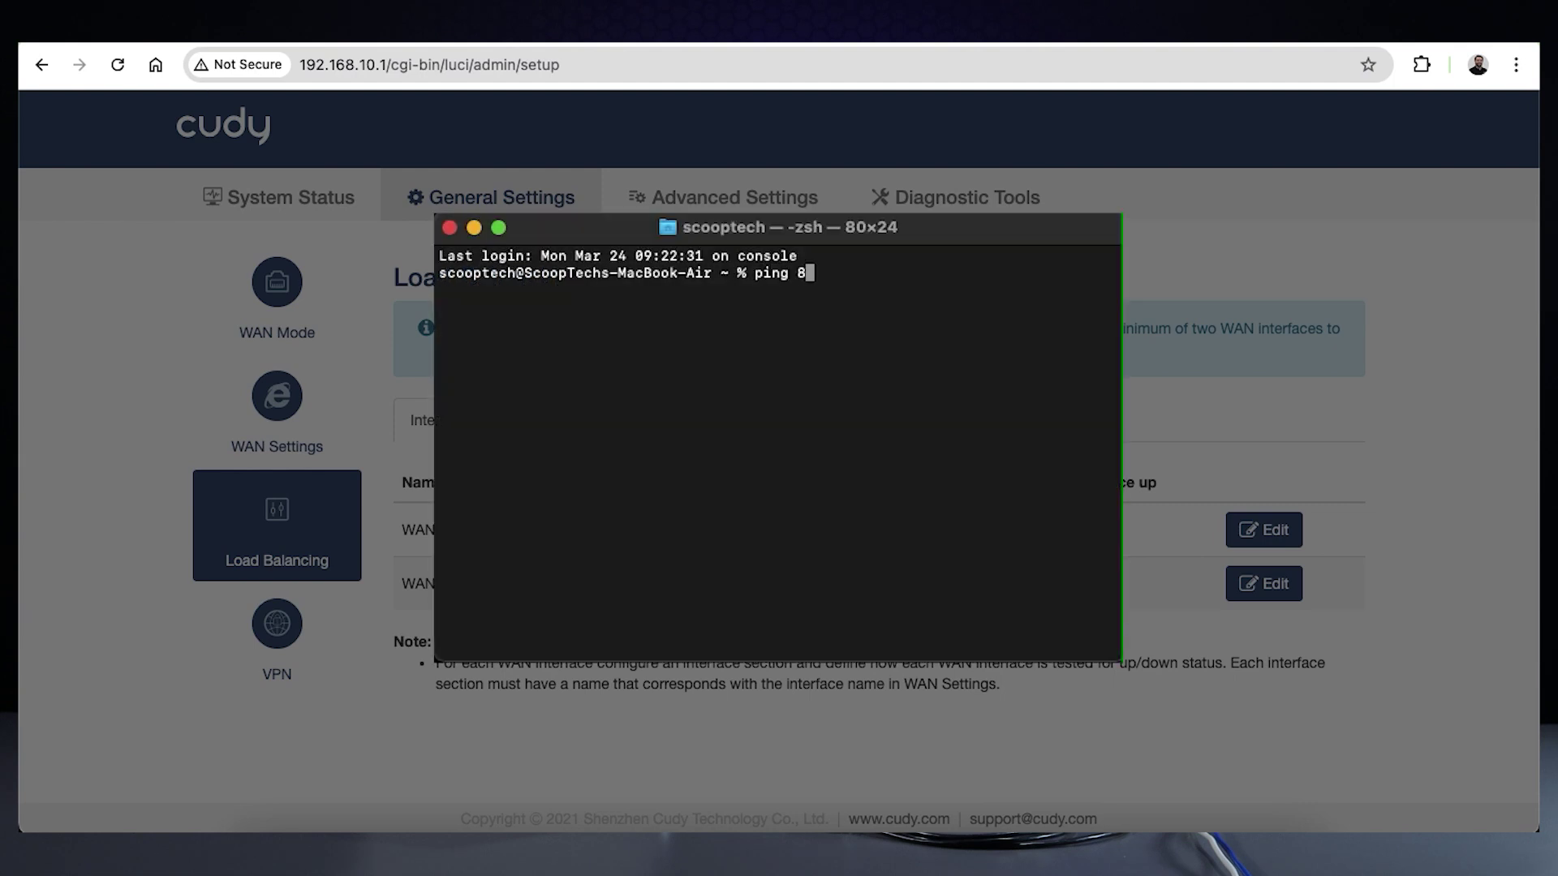
key(Return)
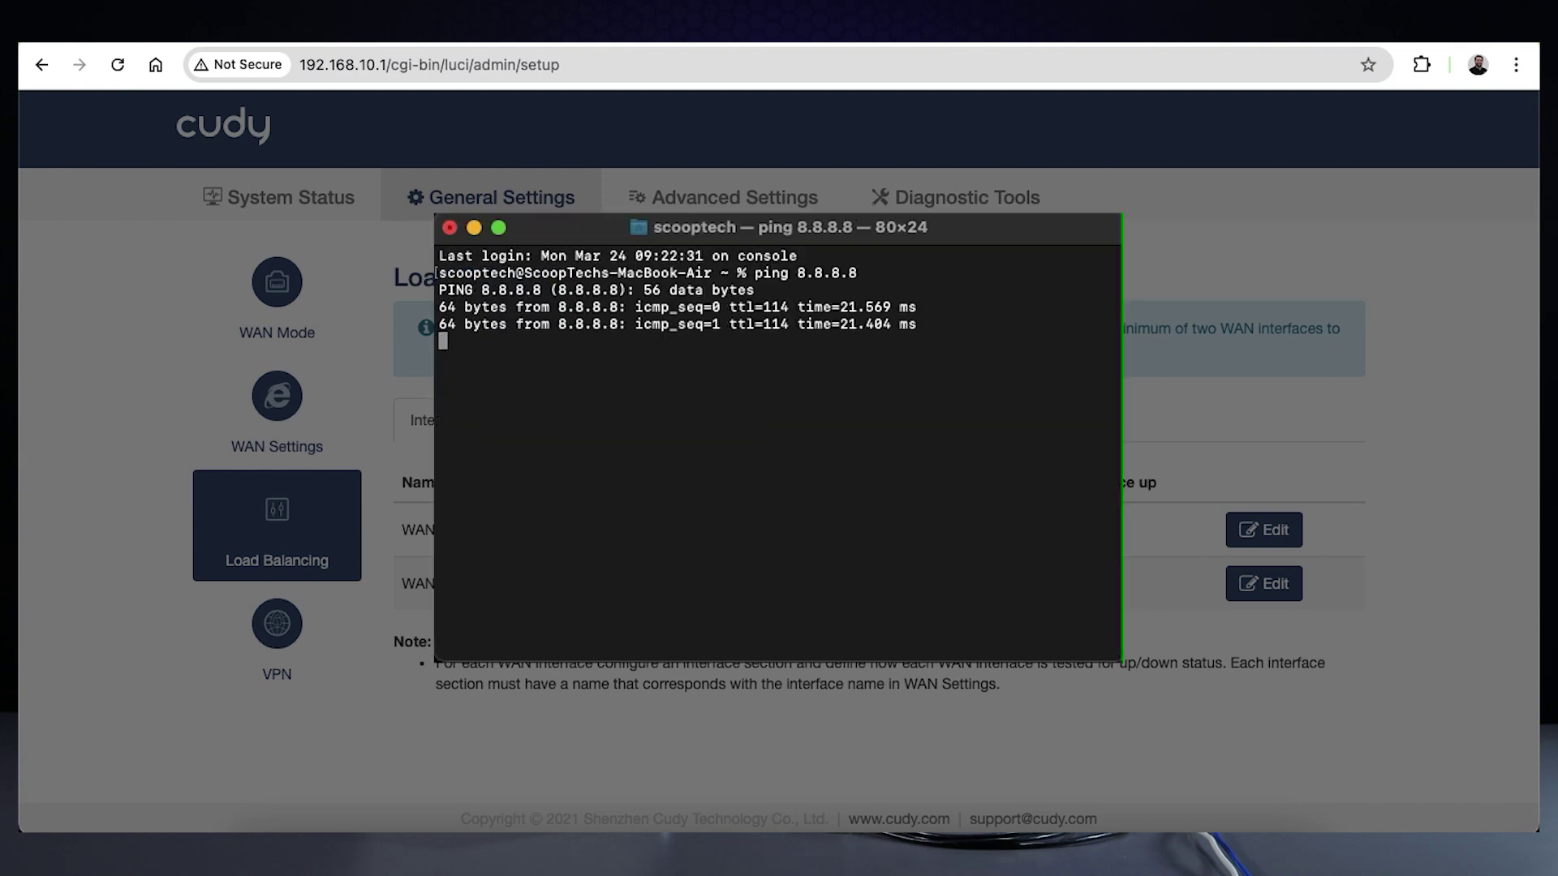